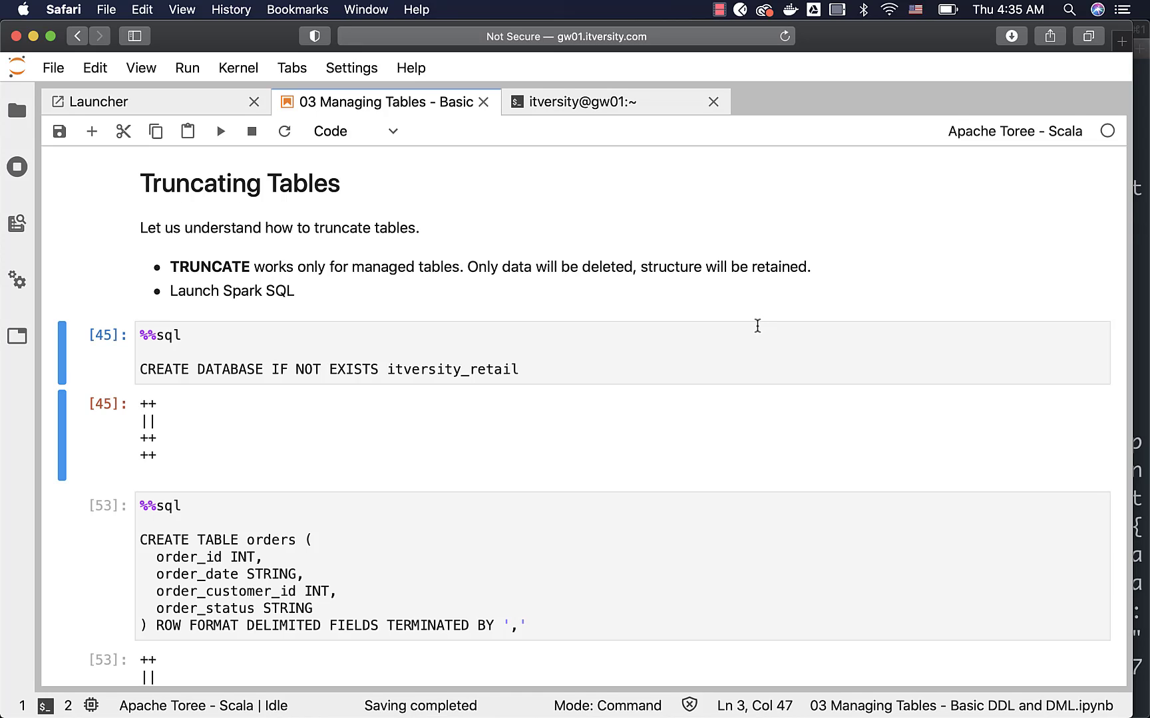
Clear every cell's output, rerun the CREATE DATABASE cell, and insert an empty cell below it
{"action": "right_click", "coordinate": [659, 351]}
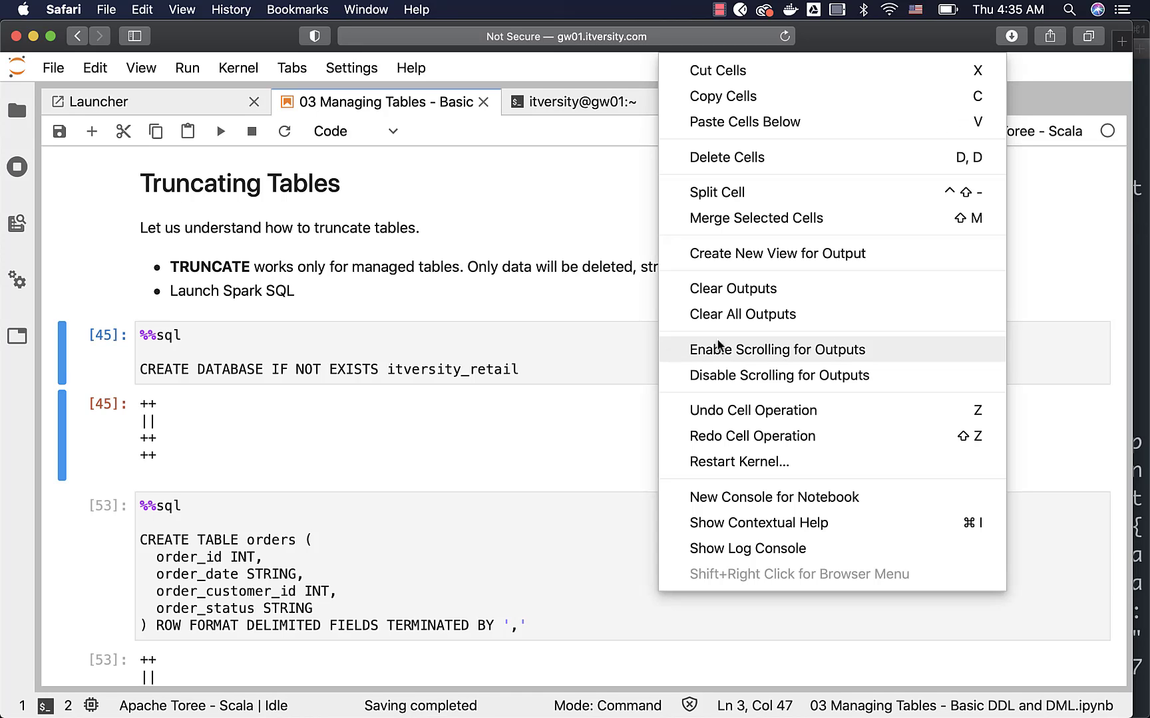
{"action": "left_click", "coordinate": [748, 316]}
{"action": "scroll", "coordinate": [647, 364], "scroll_direction": "up", "scroll_amount": 5}
{"action": "scroll", "coordinate": [646, 363], "scroll_direction": "up", "scroll_amount": 5}
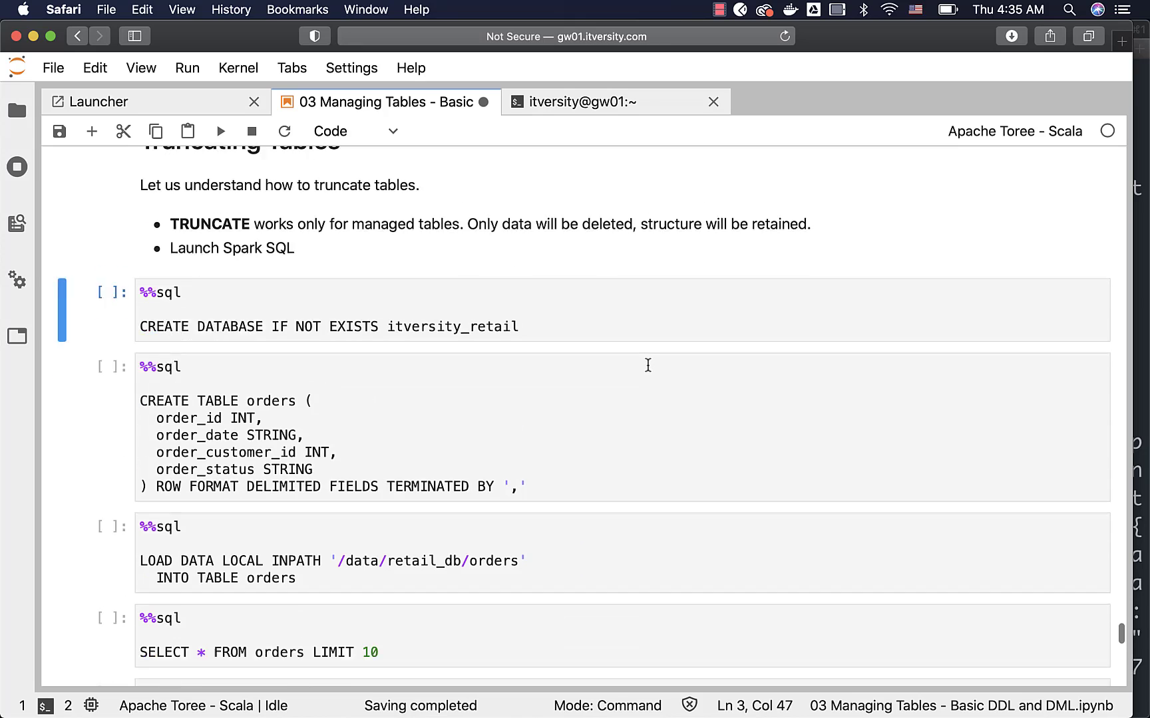
{"action": "left_click", "coordinate": [648, 365]}
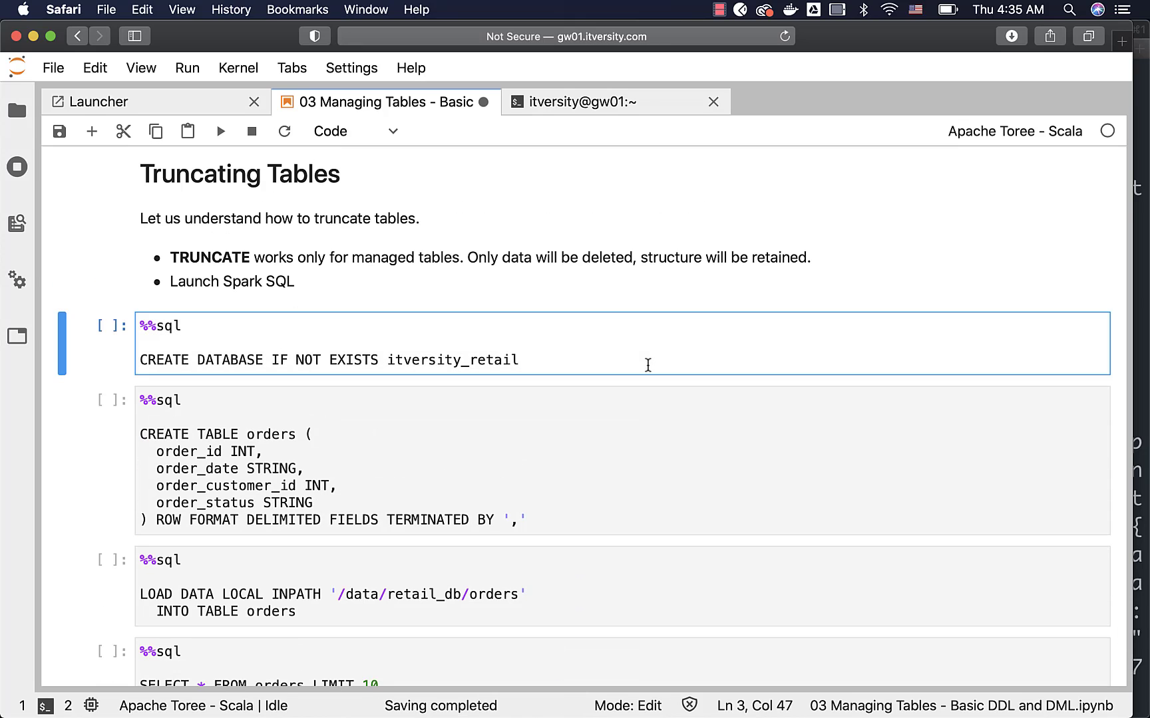
{"action": "key", "text": "shift+Return"}
{"action": "left_click", "coordinate": [120, 313]}
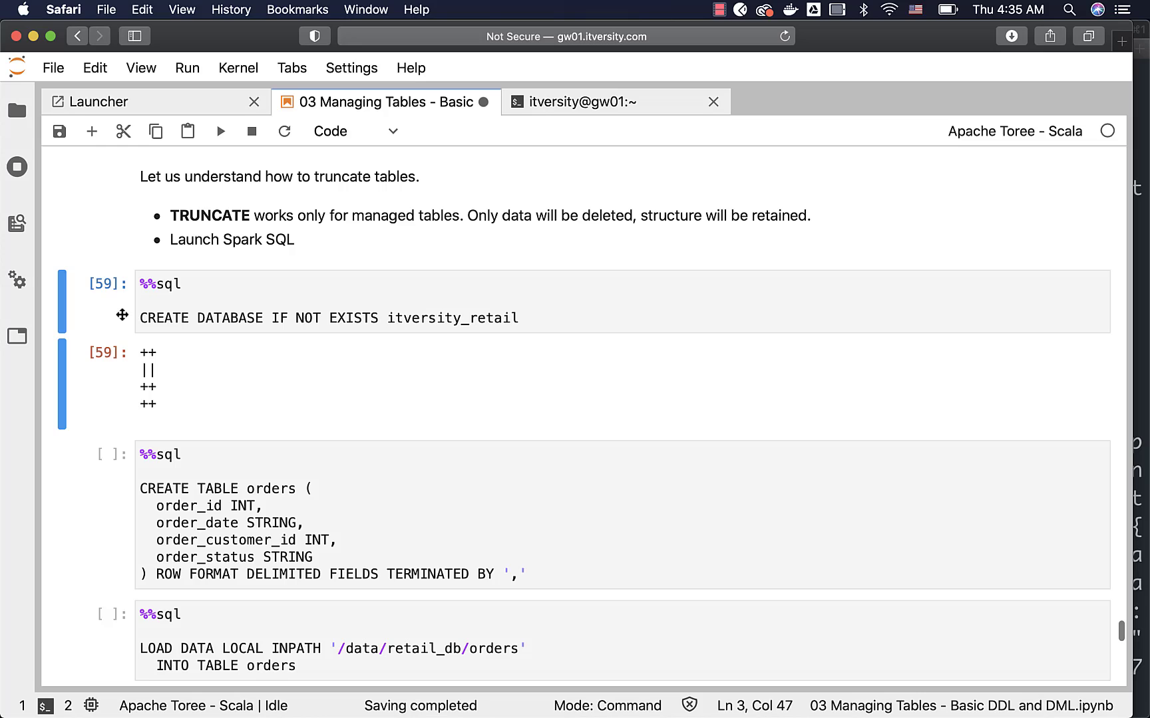
{"action": "left_click", "coordinate": [92, 131]}
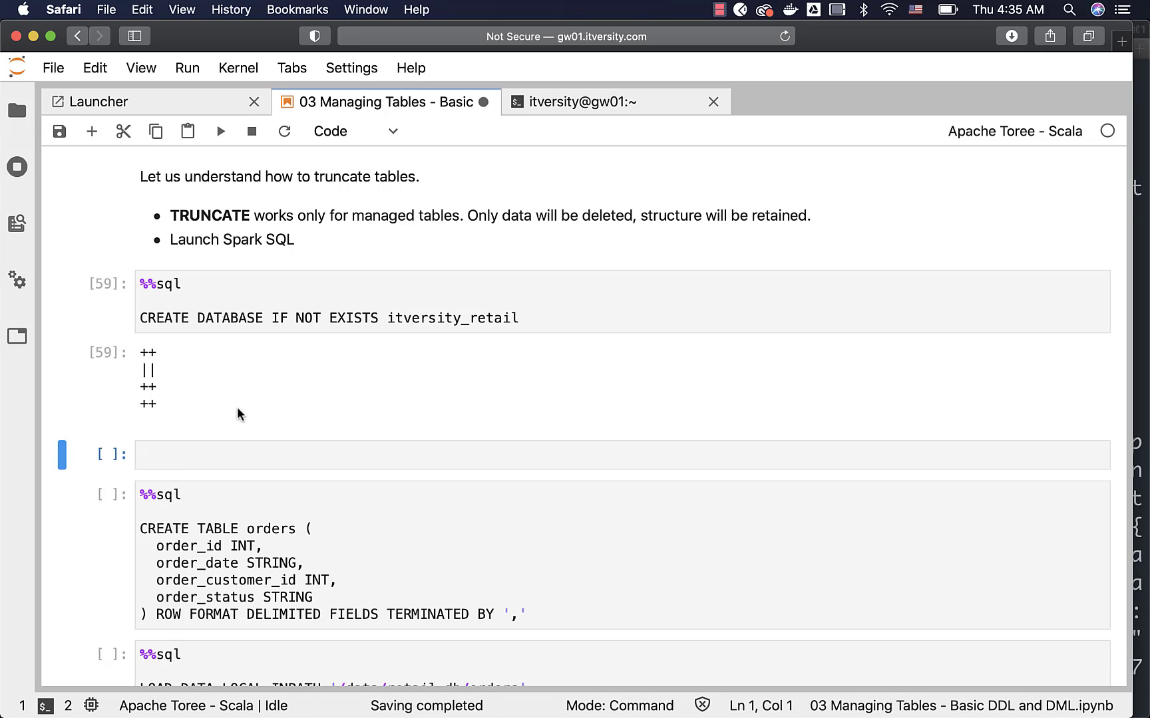
Run a %%sql SHOW tables cell, which lists no tables
{"action": "left_click", "coordinate": [240, 454]}
{"action": "type", "text": "%%"}
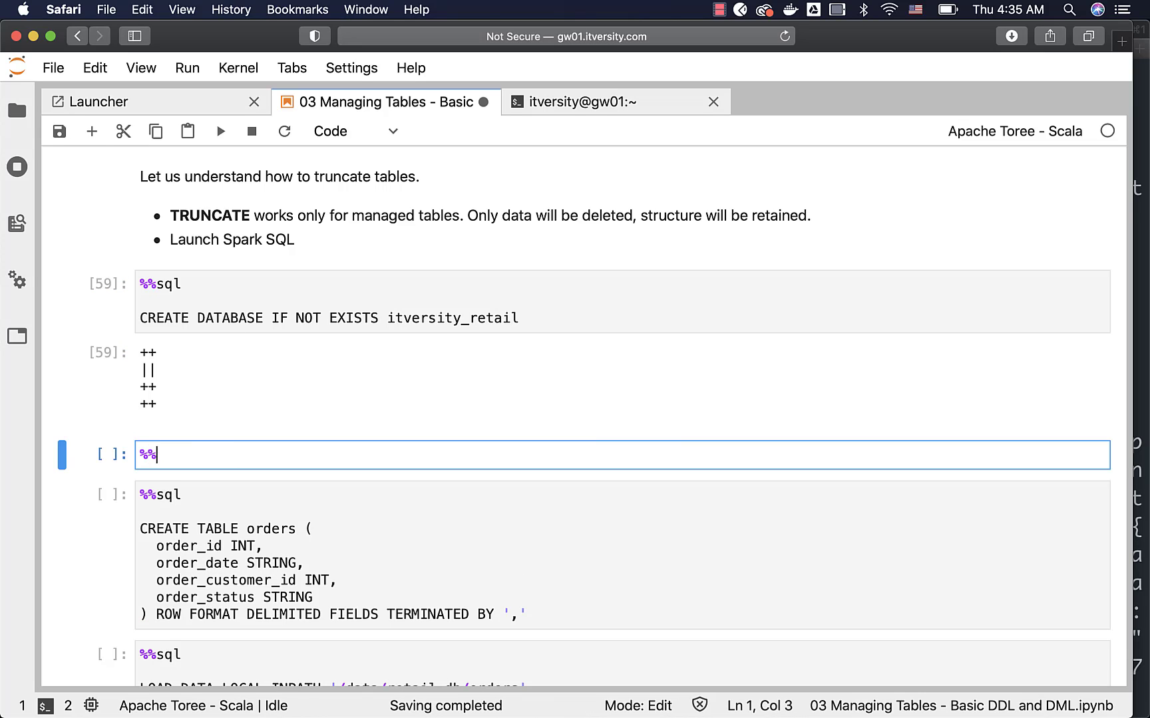
{"action": "type", "text": "sql"}
{"action": "key", "text": "Return"}
{"action": "key", "text": "Return"}
{"action": "type", "text": "SHOW tables"}
{"action": "key", "text": "shift+Return"}
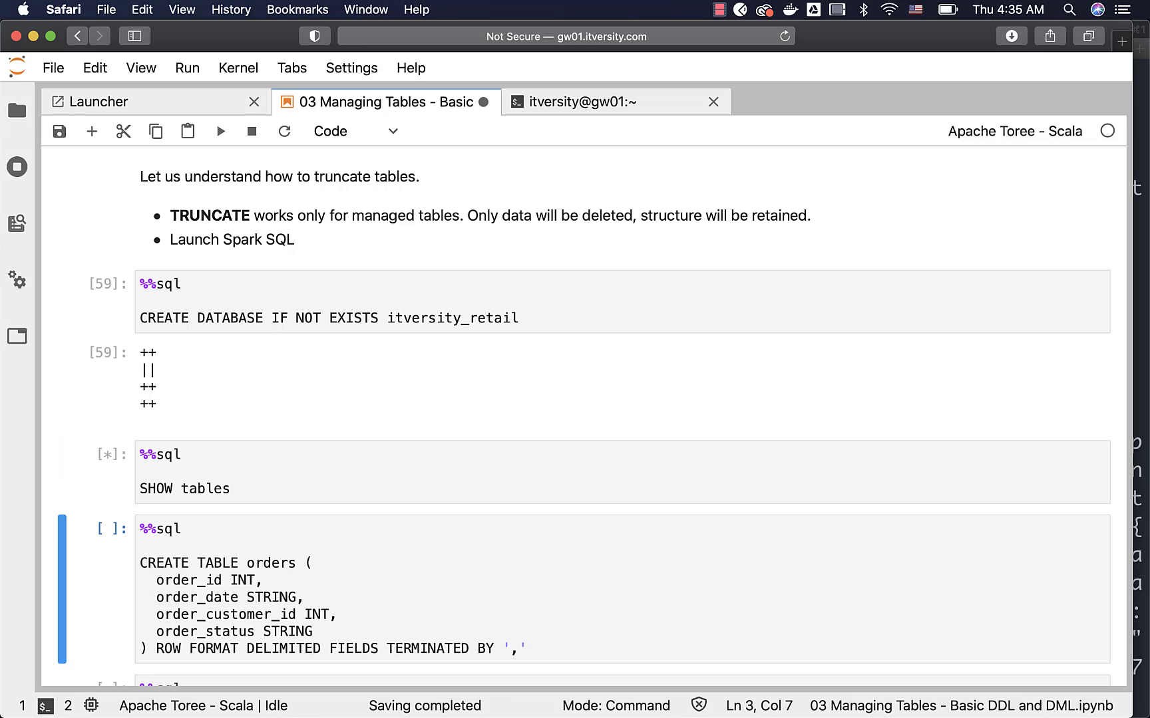
Add and run a %%sql DROP TABLE IF EXISTS orders cell below it
{"action": "left_click", "coordinate": [117, 480]}
{"action": "left_click", "coordinate": [92, 131]}
{"action": "scroll", "coordinate": [194, 372], "scroll_direction": "down", "scroll_amount": 5}
{"action": "left_click", "coordinate": [195, 415]}
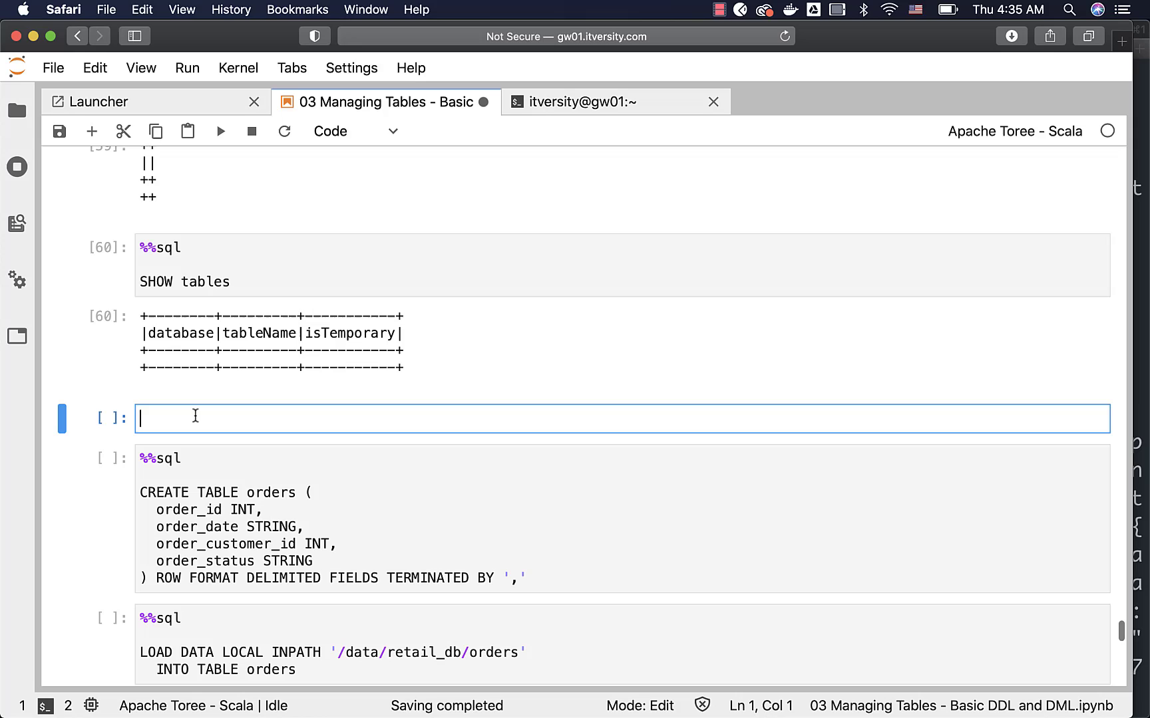
{"action": "type", "text": "%%sql"}
{"action": "key", "text": "Return"}
{"action": "key", "text": "Return"}
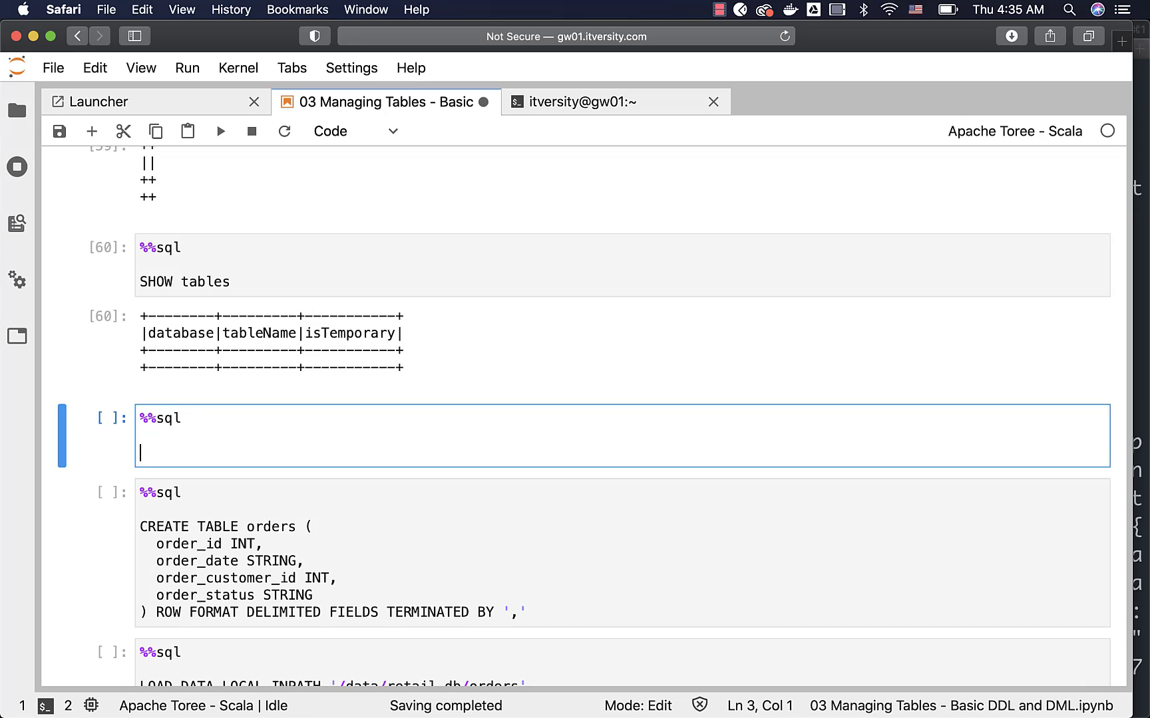
{"action": "type", "text": "DROP TABL"}
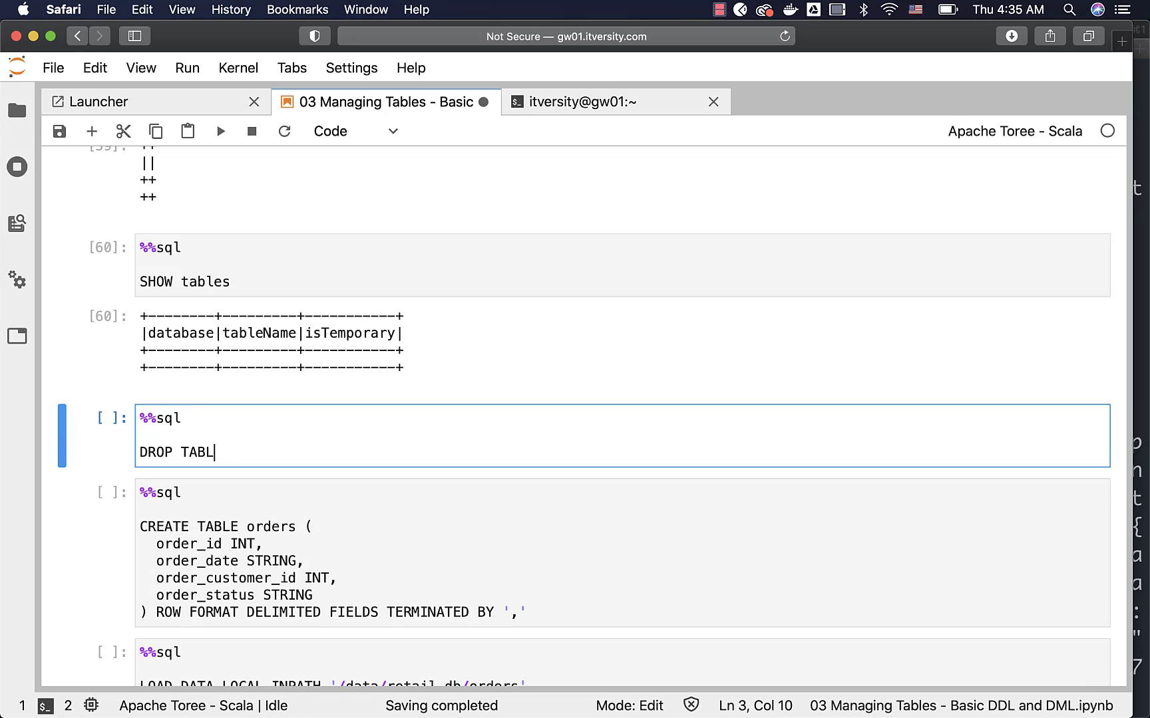
{"action": "type", "text": "E IF EXI"}
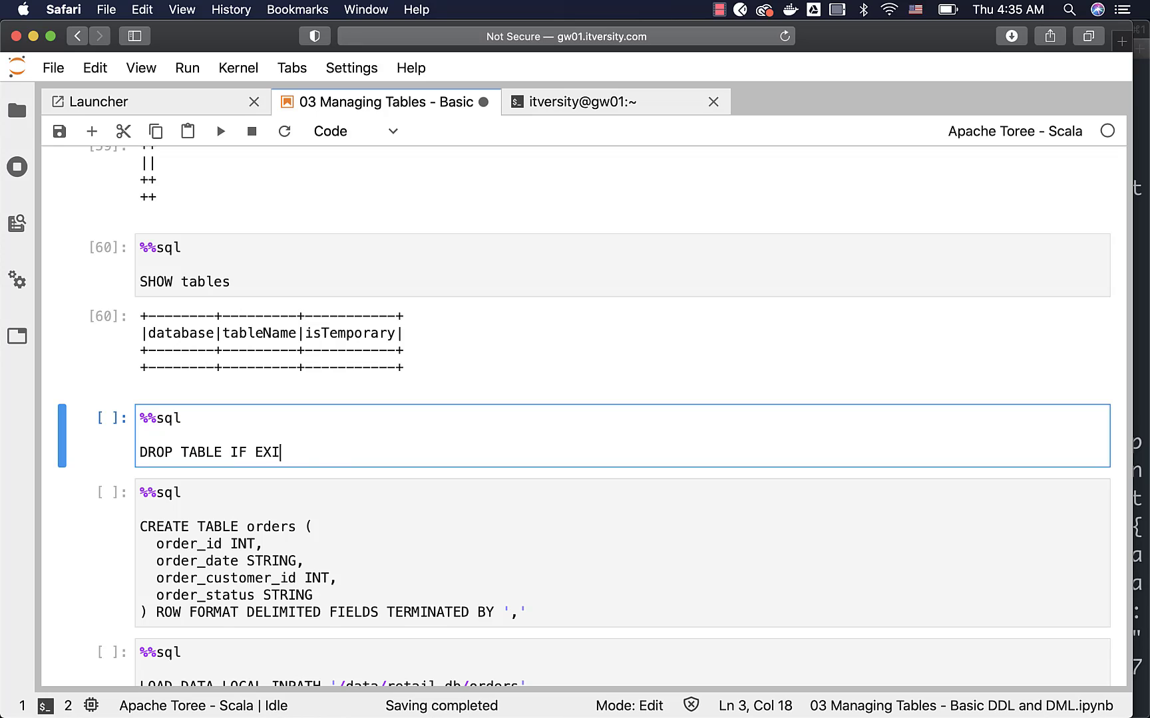
{"action": "type", "text": "STS orders"}
{"action": "key", "text": "shift+Return"}
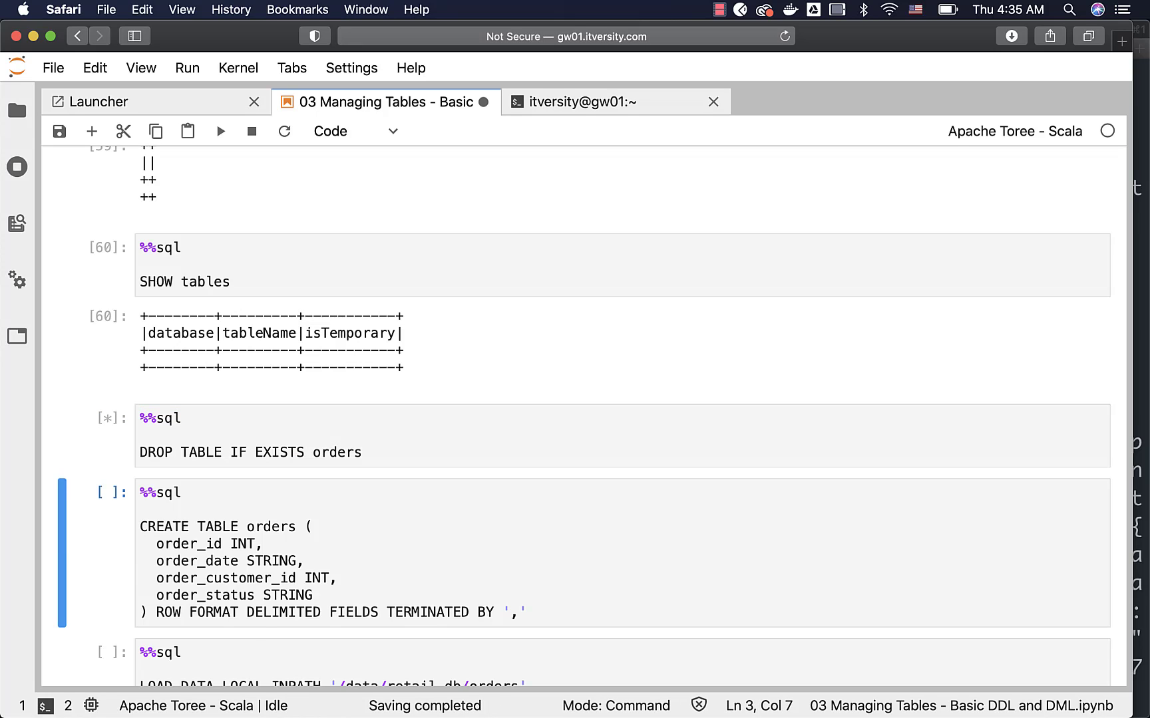
{"action": "scroll", "coordinate": [195, 413], "scroll_direction": "down", "scroll_amount": 5}
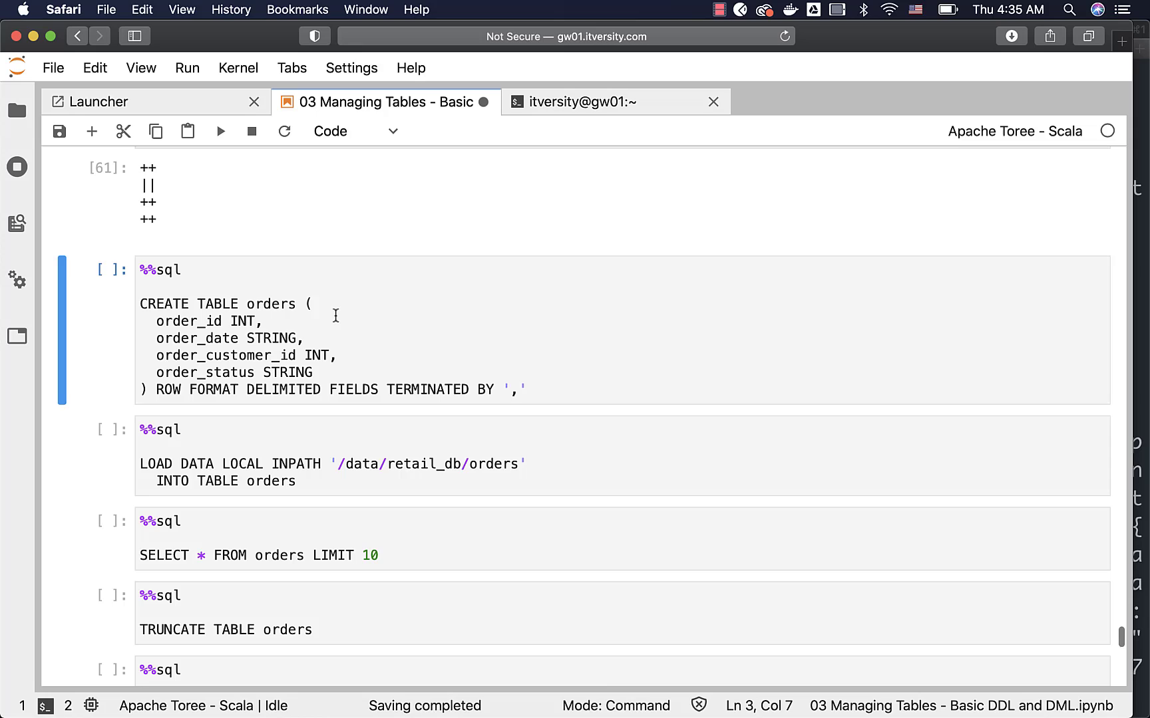
Run the CREATE TABLE orders, LOAD DATA and SELECT * FROM orders LIMIT 10 cells
{"action": "key", "text": "shift+Return"}
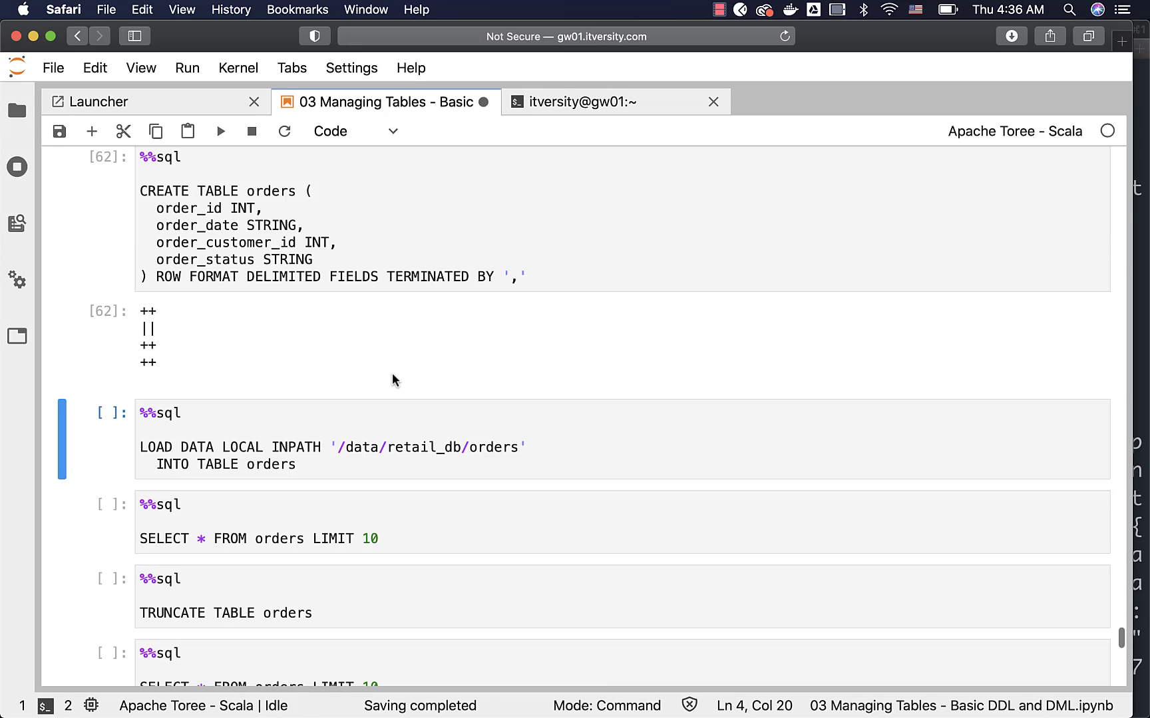
{"action": "key", "text": "shift+Return"}
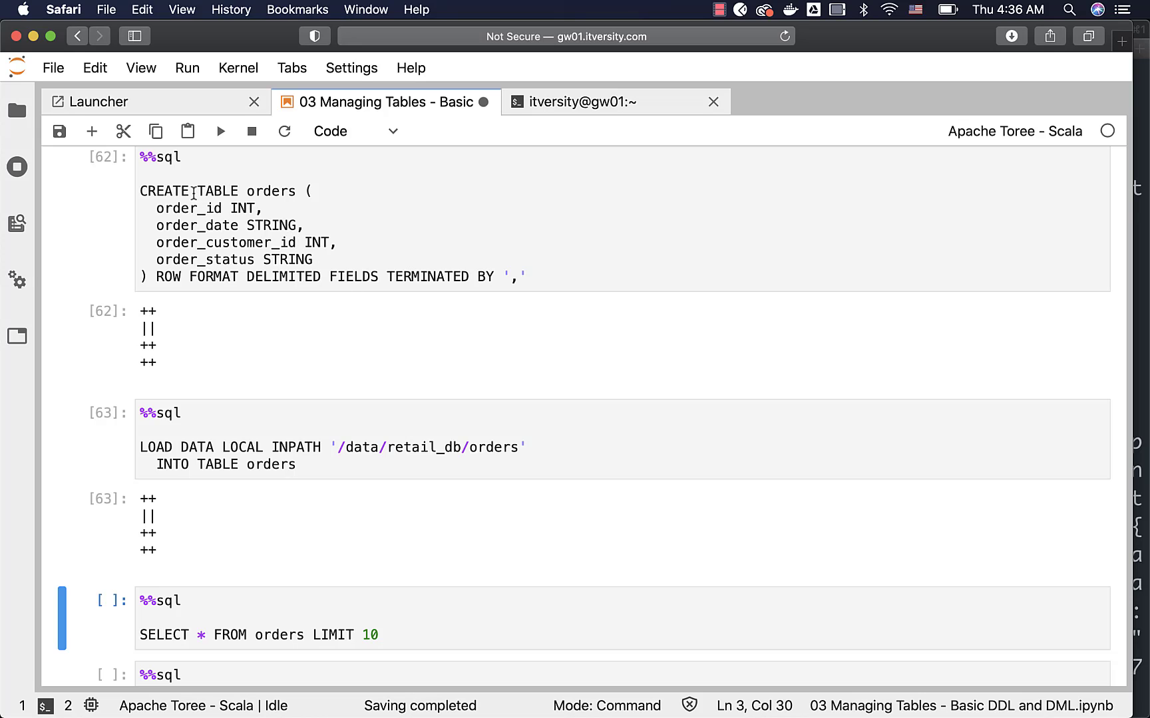
{"action": "scroll", "coordinate": [312, 375], "scroll_direction": "down", "scroll_amount": 3}
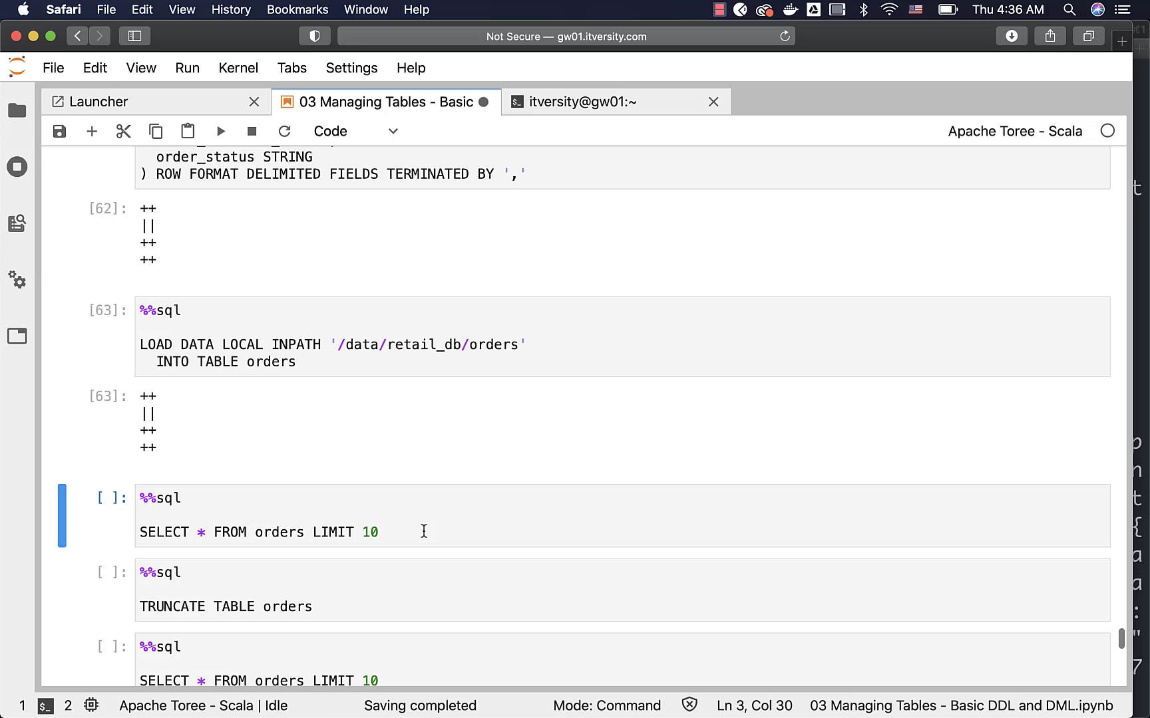
{"action": "key", "text": "shift+Return"}
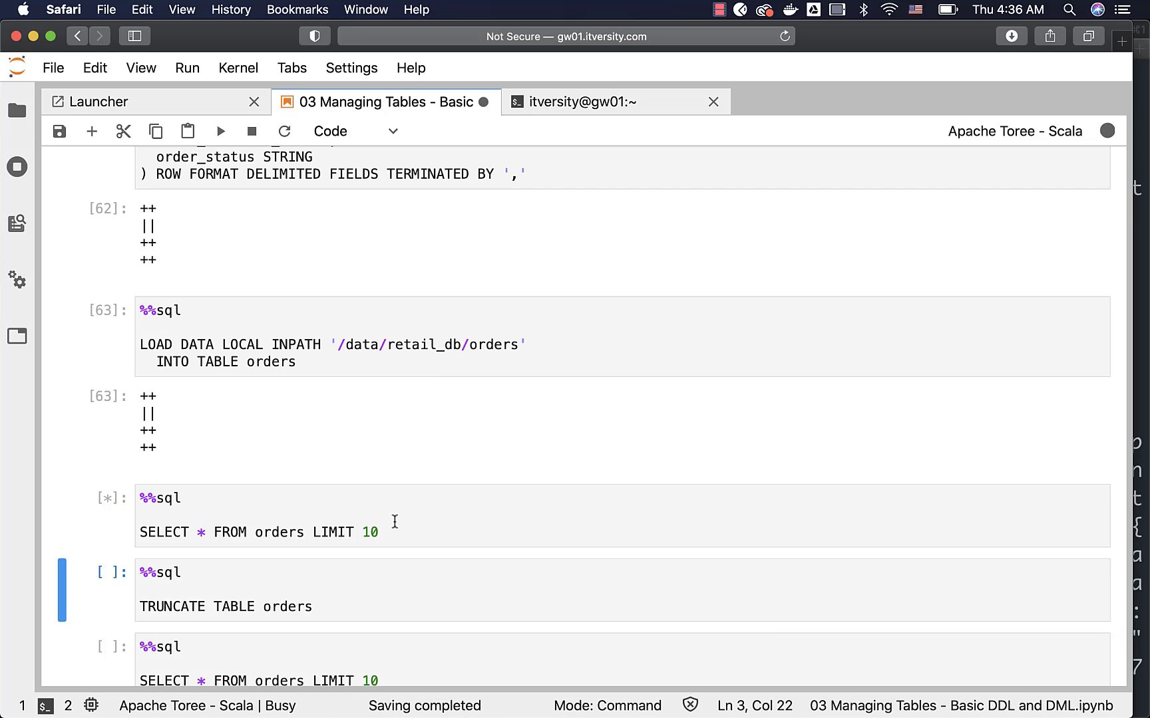
{"action": "scroll", "coordinate": [395, 531], "scroll_direction": "down", "scroll_amount": 1}
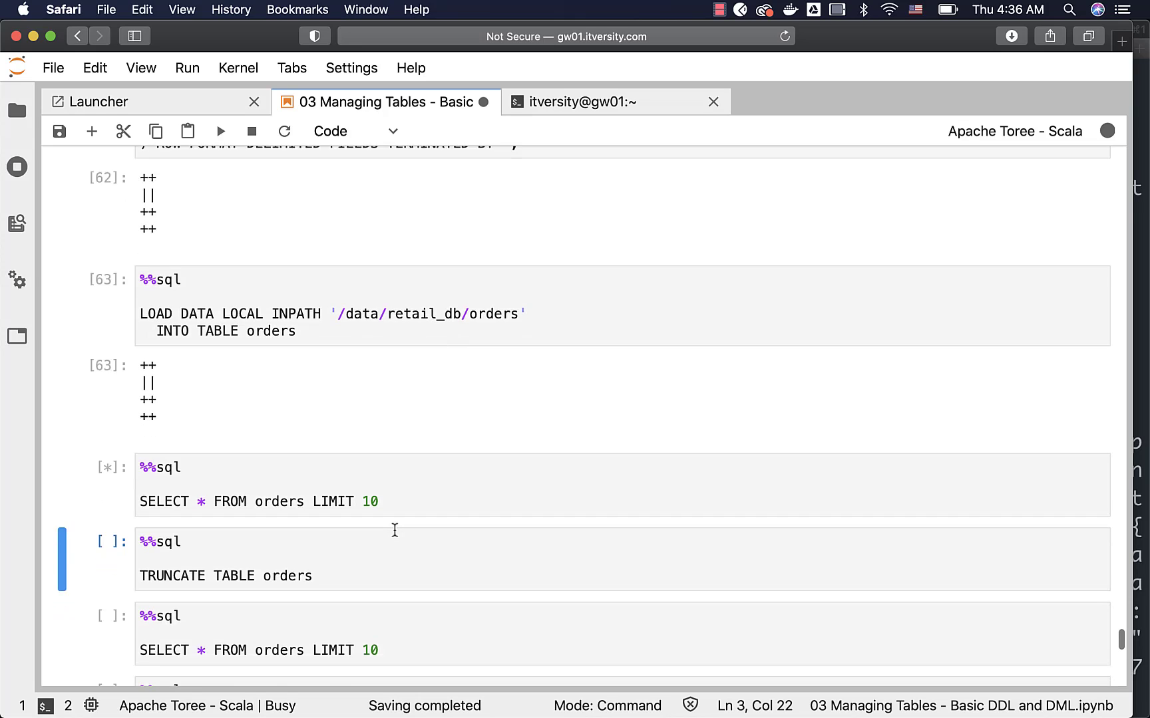
{"action": "scroll", "coordinate": [394, 531], "scroll_direction": "down", "scroll_amount": 2}
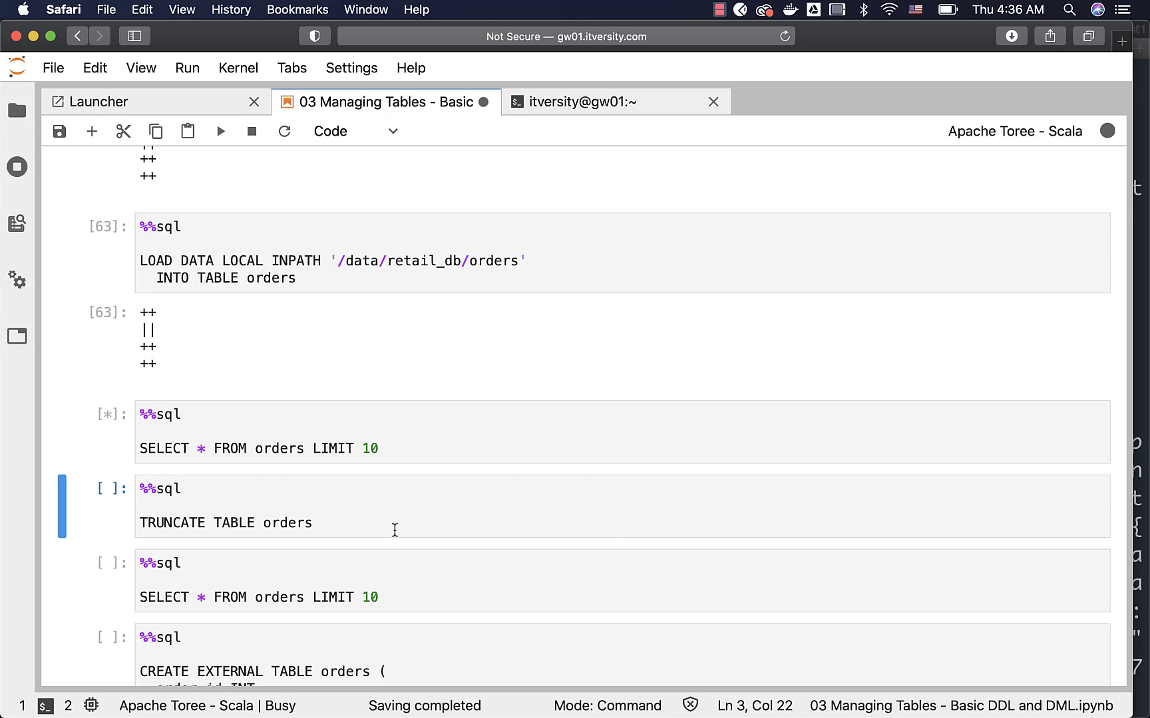
{"action": "scroll", "coordinate": [394, 531], "scroll_direction": "down", "scroll_amount": 5}
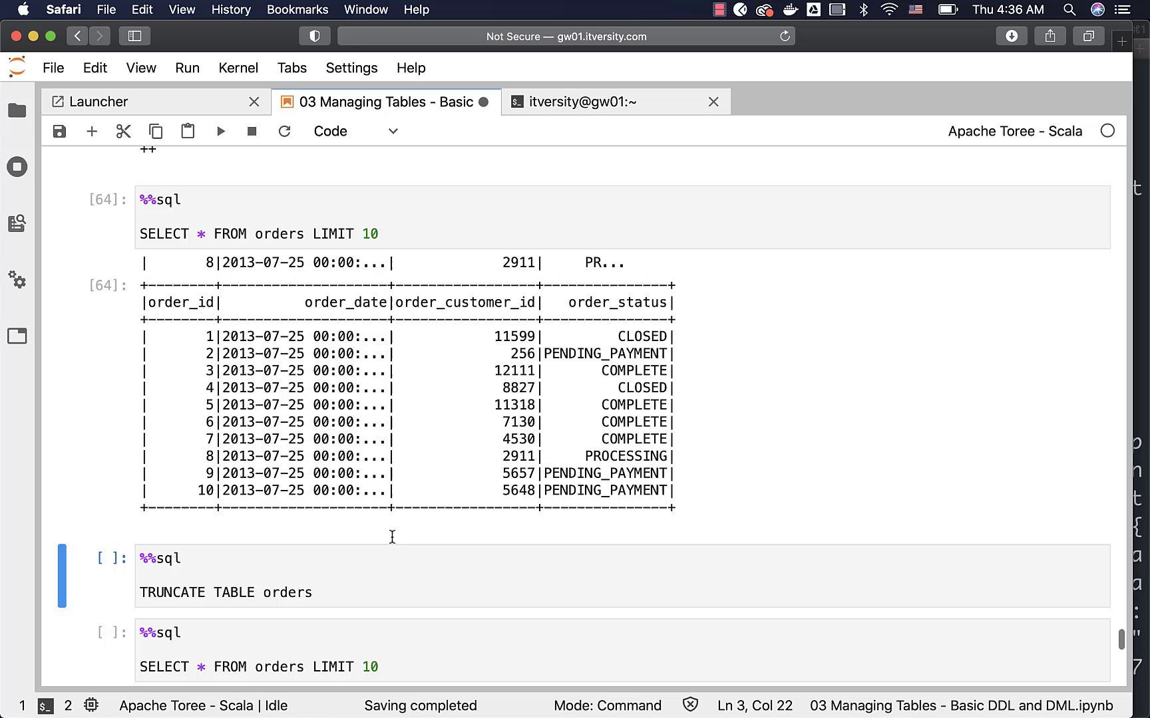
Run TRUNCATE TABLE orders, then rerun a copy of the SELECT LIMIT 10 query, getting no rows
{"action": "left_click", "coordinate": [377, 583]}
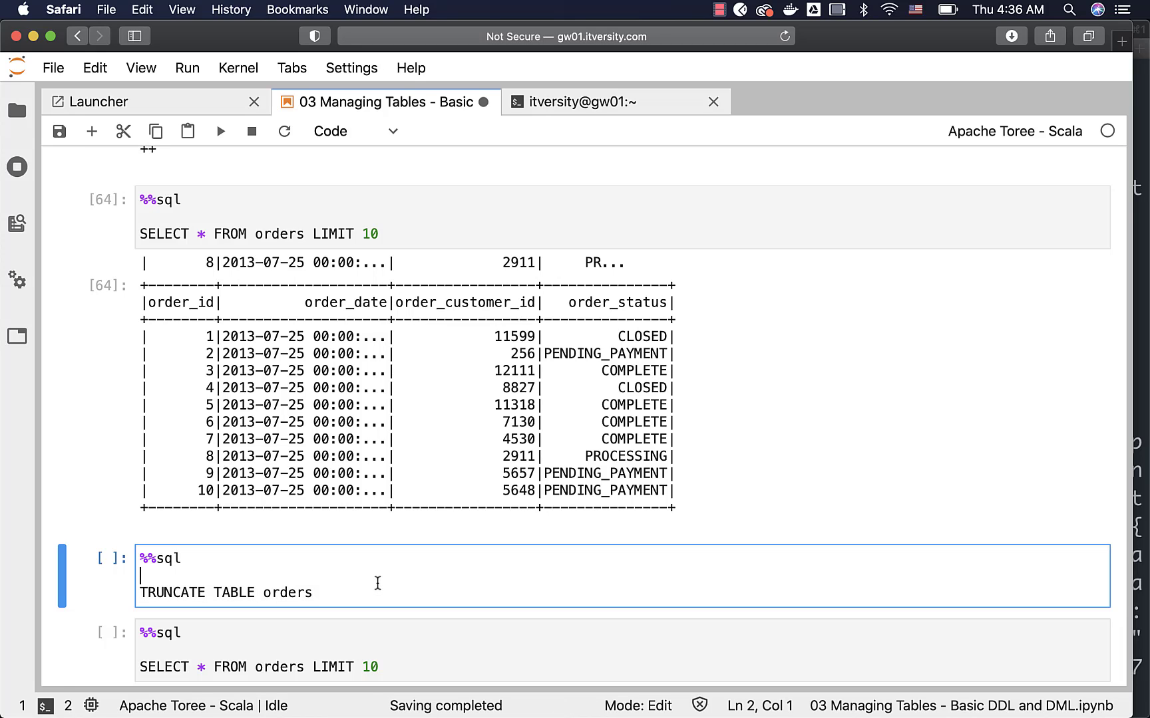
{"action": "key", "text": "shift+Return"}
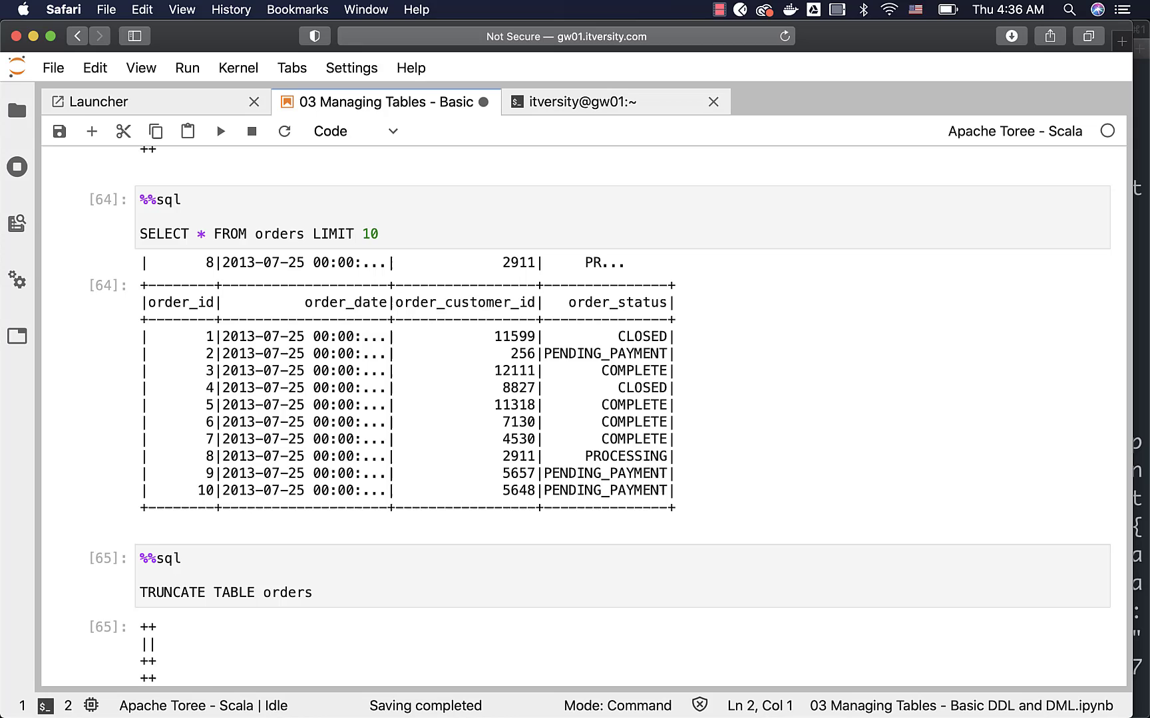
{"action": "key", "text": "shift+v"}
{"action": "key", "text": "shift+Return"}
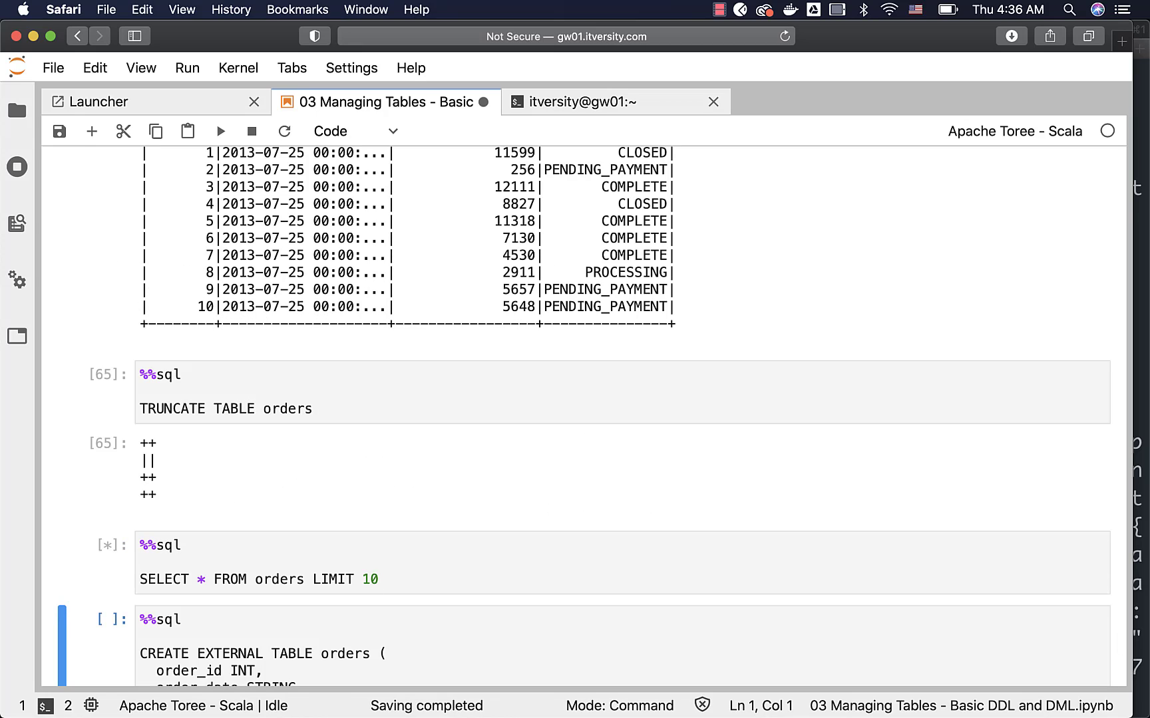
{"action": "scroll", "coordinate": [591, 417], "scroll_direction": "down", "scroll_amount": 1}
{"action": "scroll", "coordinate": [592, 417], "scroll_direction": "down", "scroll_amount": 2}
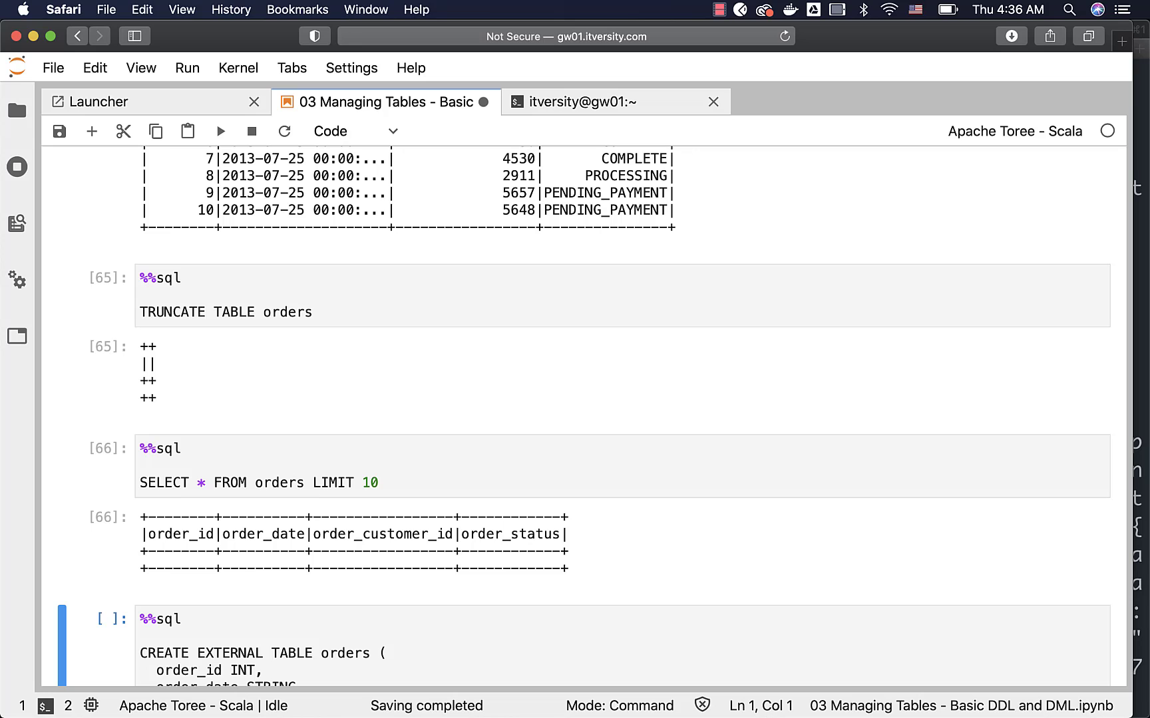
{"action": "scroll", "coordinate": [591, 416], "scroll_direction": "up", "scroll_amount": 1}
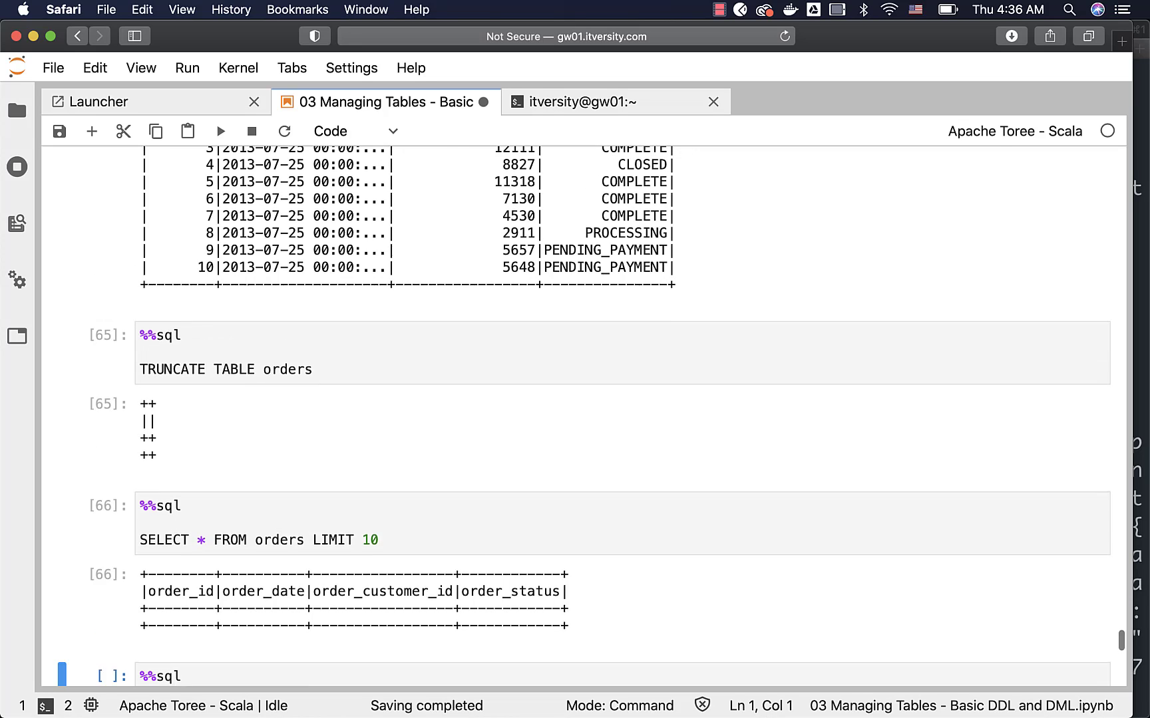
{"action": "scroll", "coordinate": [592, 417], "scroll_direction": "up", "scroll_amount": 3}
{"action": "scroll", "coordinate": [590, 417], "scroll_direction": "up", "scroll_amount": 3}
{"action": "scroll", "coordinate": [591, 417], "scroll_direction": "up", "scroll_amount": 1}
{"action": "scroll", "coordinate": [418, 503], "scroll_direction": "up", "scroll_amount": 4}
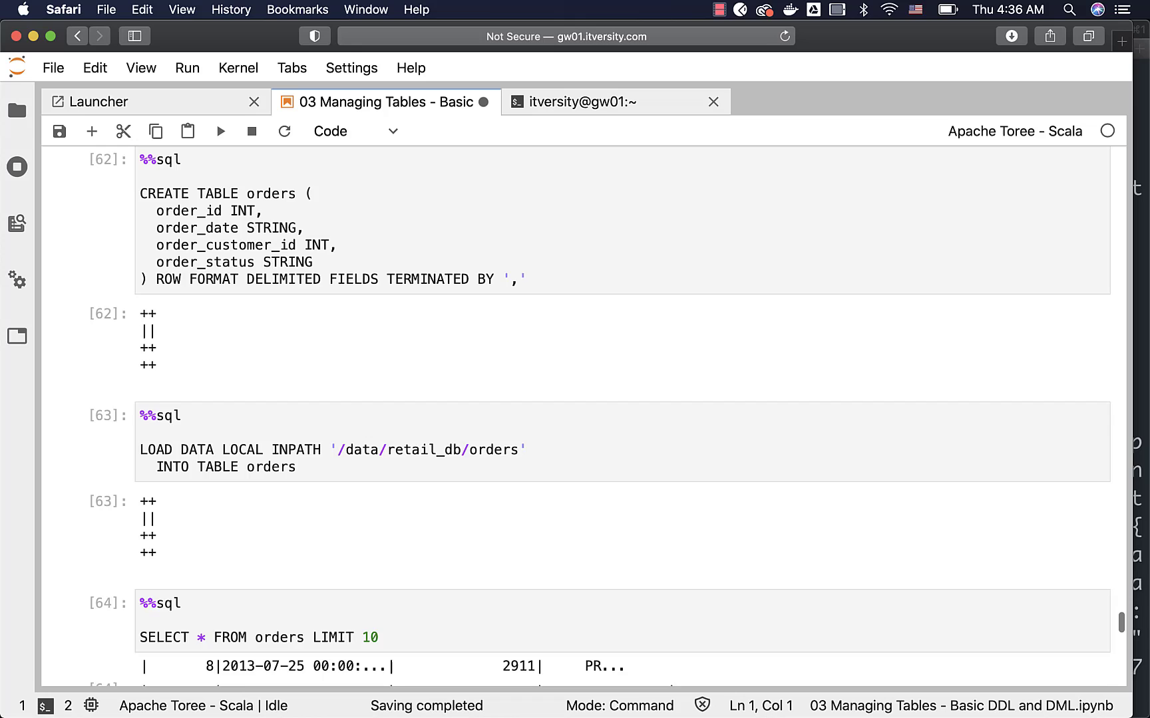
{"action": "scroll", "coordinate": [419, 503], "scroll_direction": "up", "scroll_amount": 3}
{"action": "scroll", "coordinate": [419, 502], "scroll_direction": "up", "scroll_amount": 1}
Rerun DROP TABLE IF EXISTS orders, then run the CREATE EXTERNAL TABLE orders cell
{"action": "left_click", "coordinate": [473, 289]}
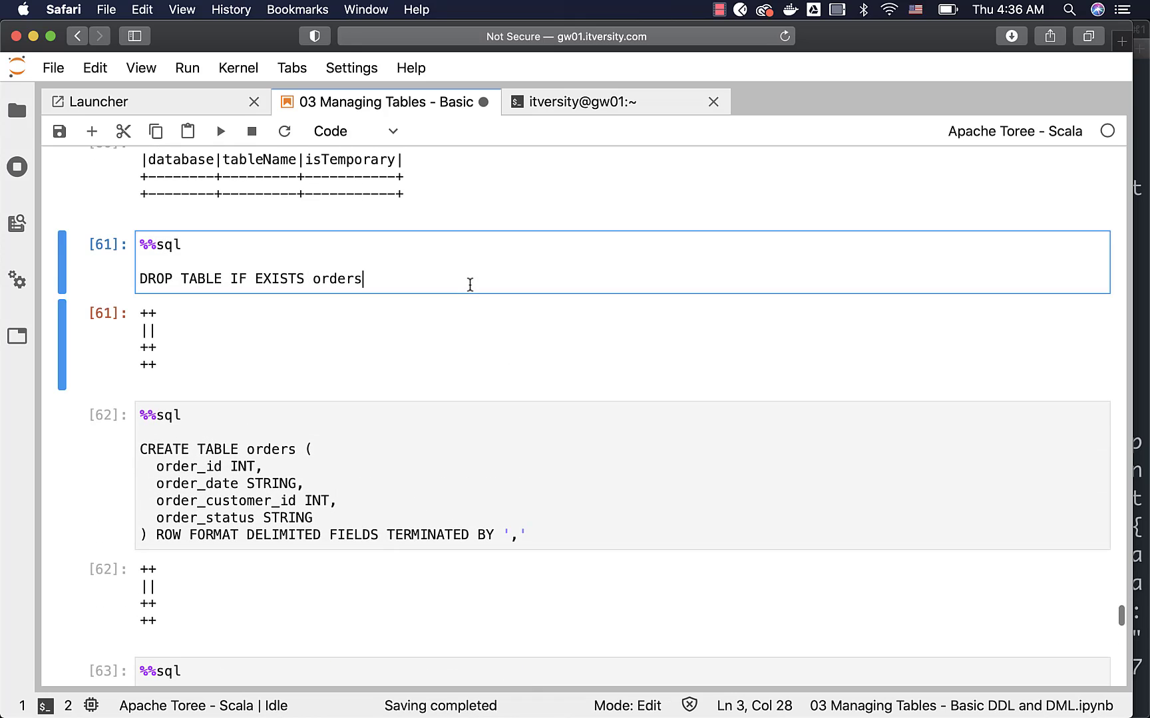
{"action": "key", "text": "shift+Return"}
{"action": "scroll", "coordinate": [473, 288], "scroll_direction": "down", "scroll_amount": 8}
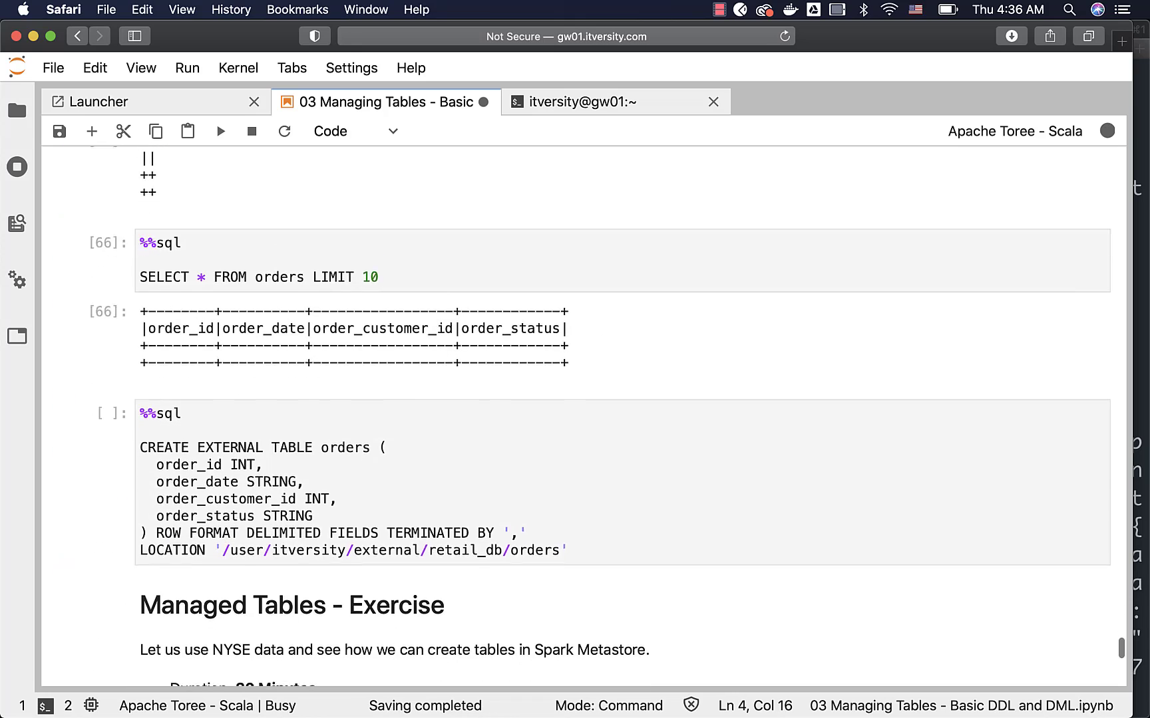
{"action": "scroll", "coordinate": [443, 452], "scroll_direction": "up", "scroll_amount": 2}
{"action": "left_click", "coordinate": [420, 582]}
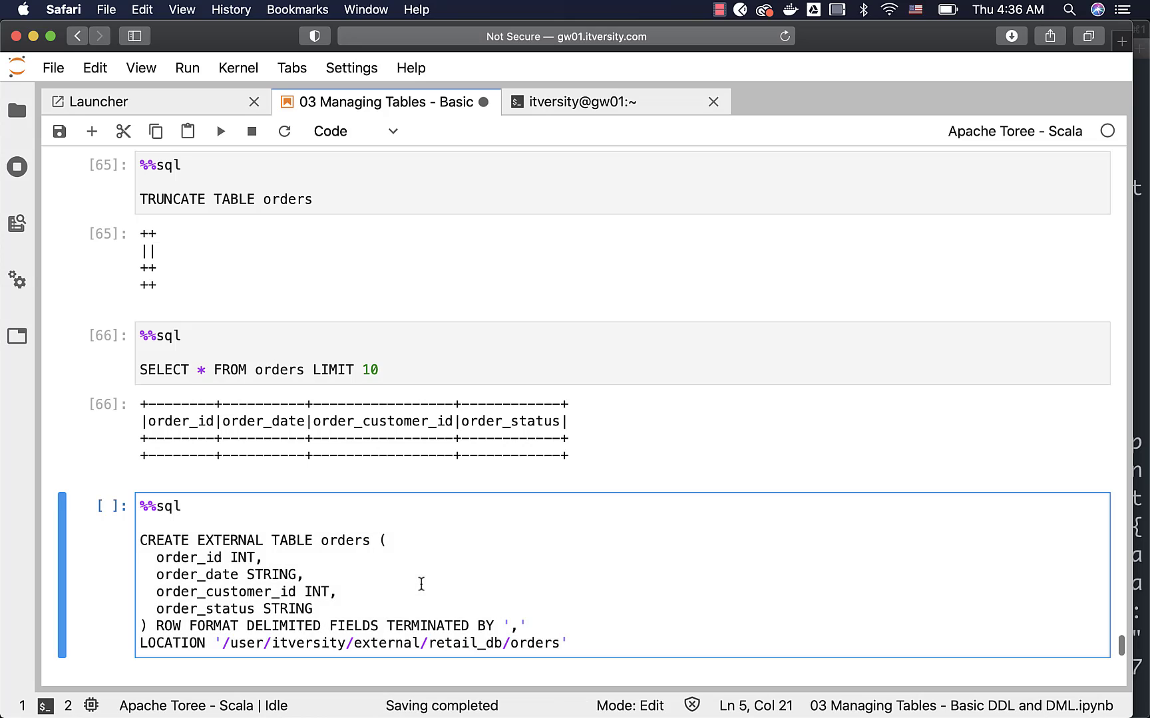
{"action": "key", "text": "shift+Return"}
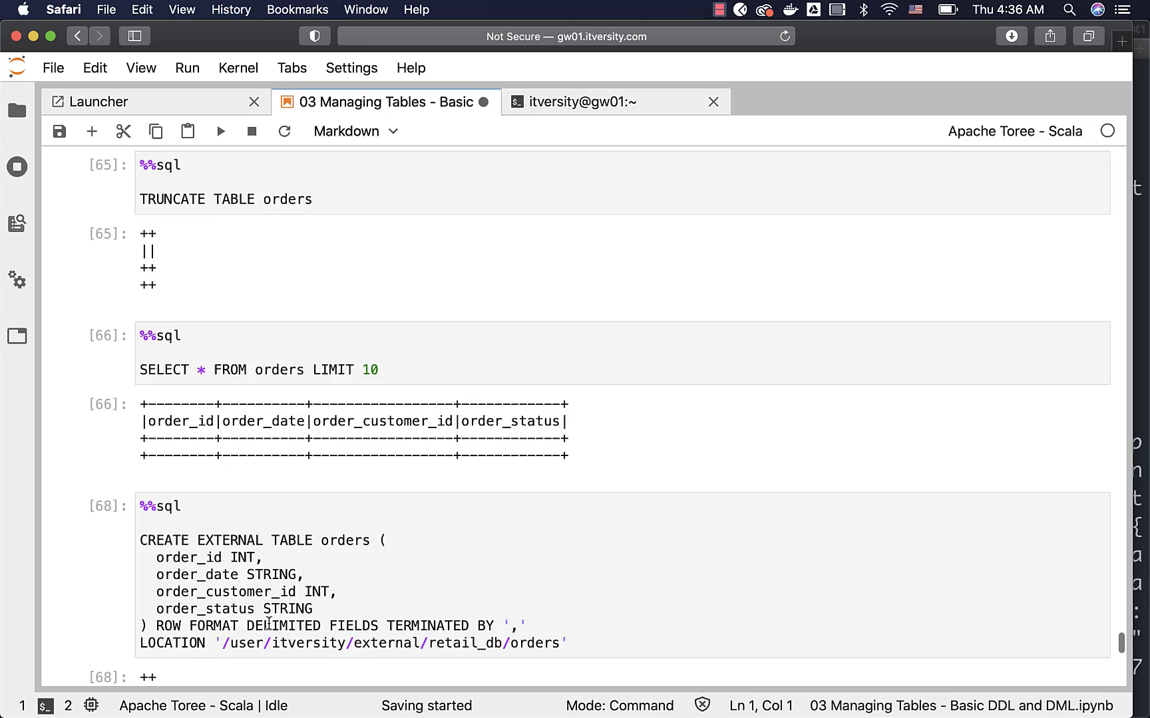
{"action": "scroll", "coordinate": [268, 625], "scroll_direction": "up", "scroll_amount": 10}
{"action": "scroll", "coordinate": [269, 627], "scroll_direction": "up", "scroll_amount": 4}
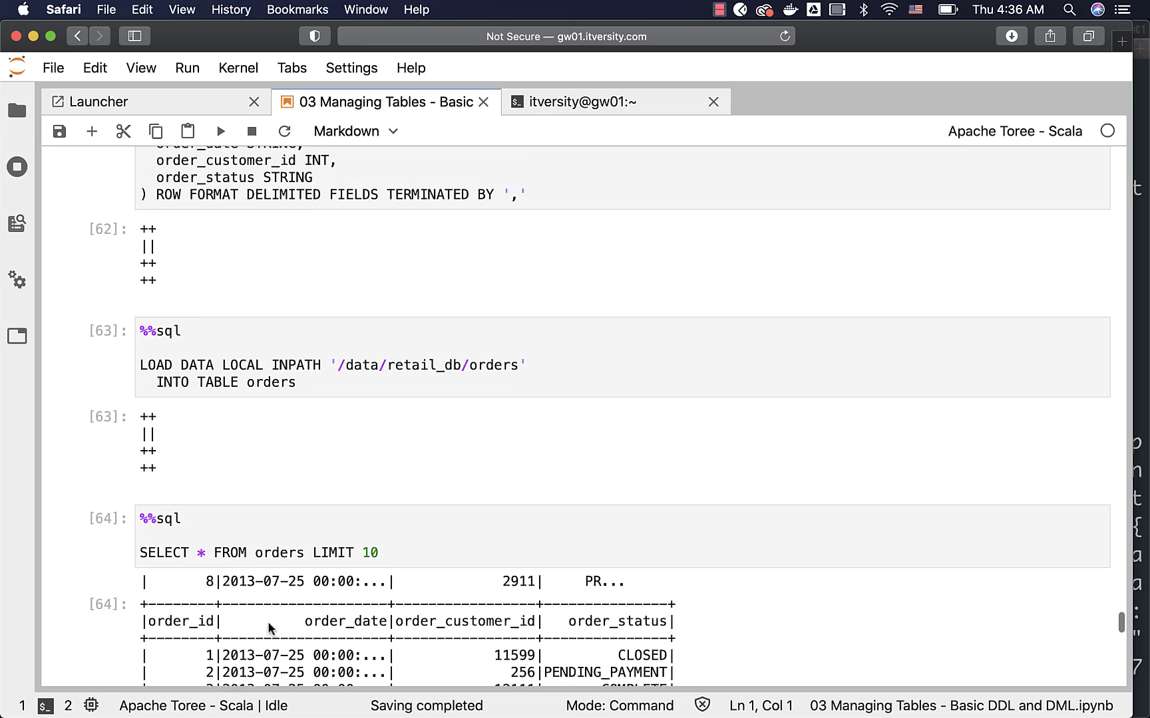
{"action": "scroll", "coordinate": [269, 628], "scroll_direction": "up", "scroll_amount": 1}
Paste the LOAD DATA cell below the external table cell, add OVERWRITE before INTO, and run it
{"action": "left_click", "coordinate": [336, 403]}
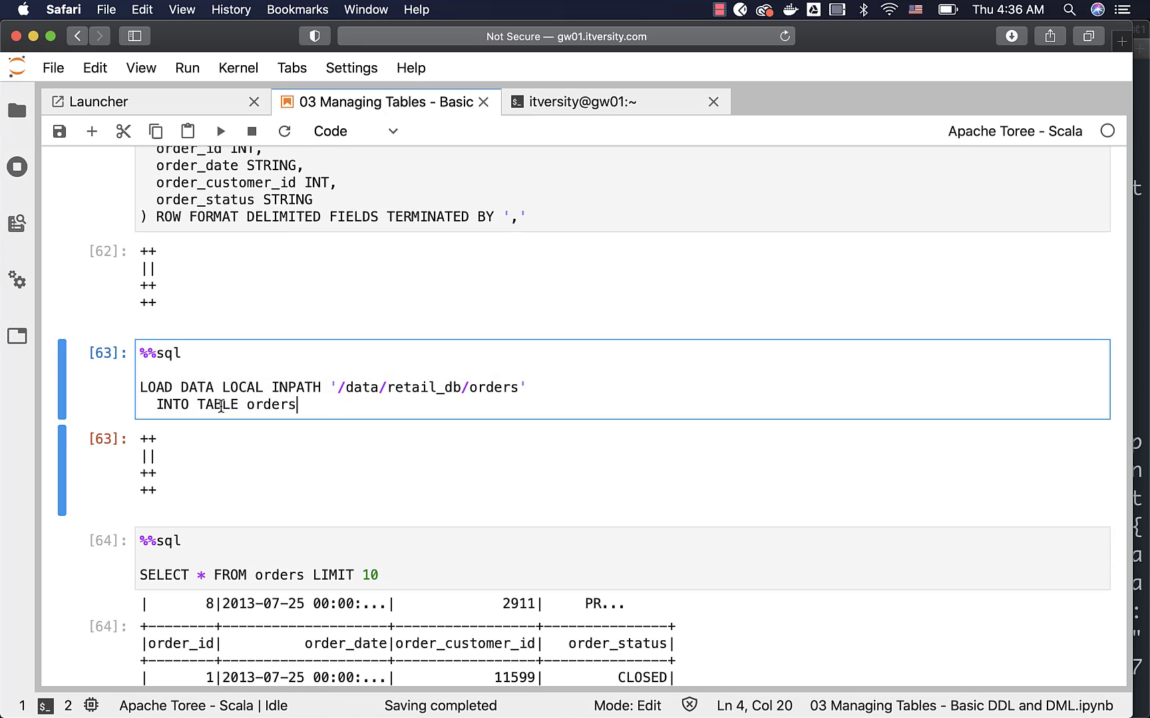
{"action": "left_click", "coordinate": [102, 408]}
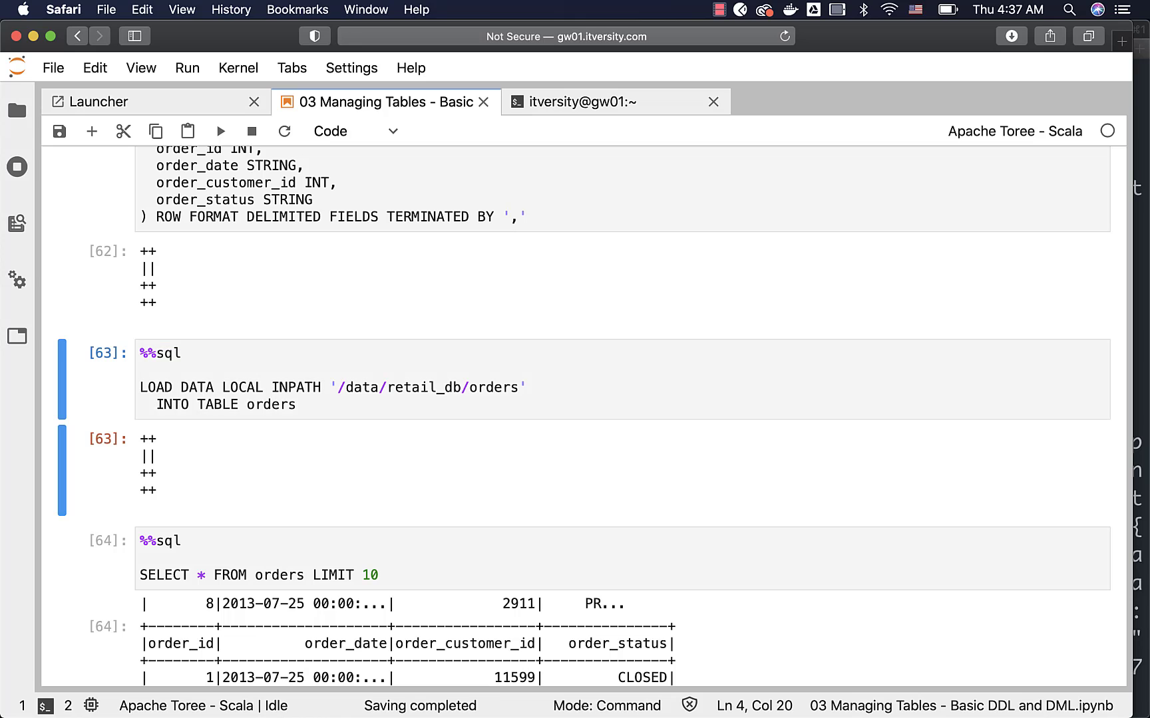
{"action": "scroll", "coordinate": [86, 407], "scroll_direction": "down", "scroll_amount": 5}
{"action": "scroll", "coordinate": [86, 407], "scroll_direction": "down", "scroll_amount": 10}
{"action": "scroll", "coordinate": [87, 406], "scroll_direction": "down", "scroll_amount": 1}
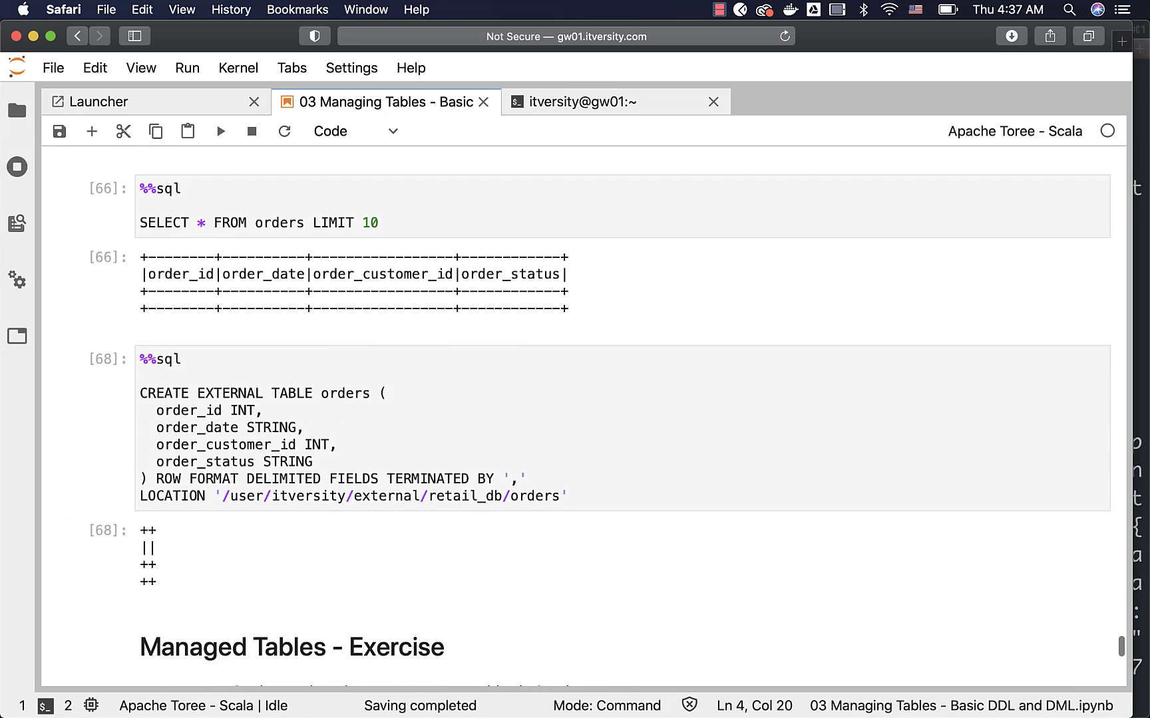
{"action": "left_click", "coordinate": [86, 407]}
{"action": "key", "text": "v"}
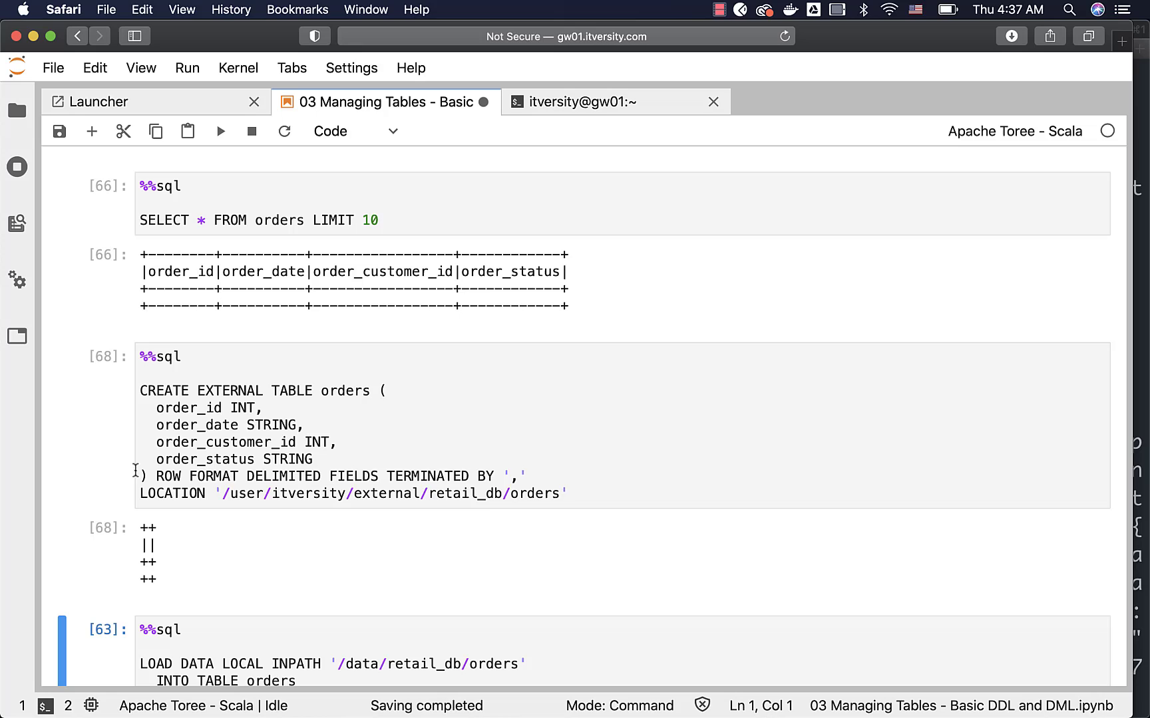
{"action": "scroll", "coordinate": [135, 471], "scroll_direction": "down", "scroll_amount": 3}
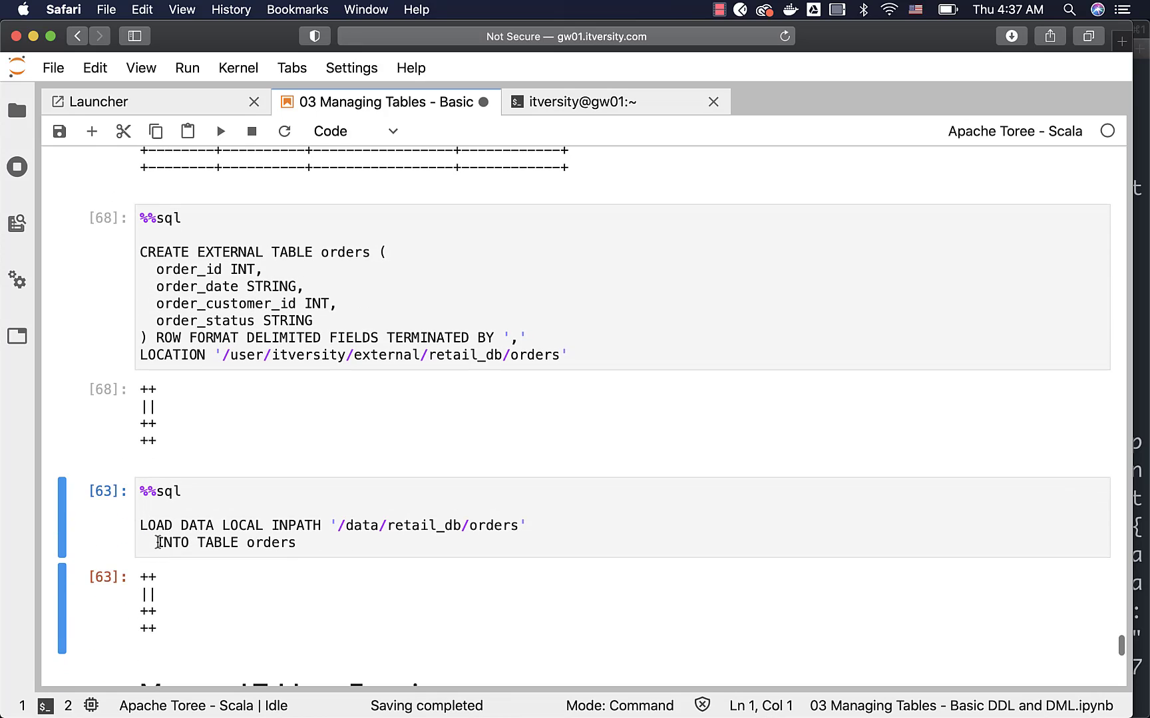
{"action": "left_click", "coordinate": [157, 542]}
{"action": "type", "text": "OVERWR"}
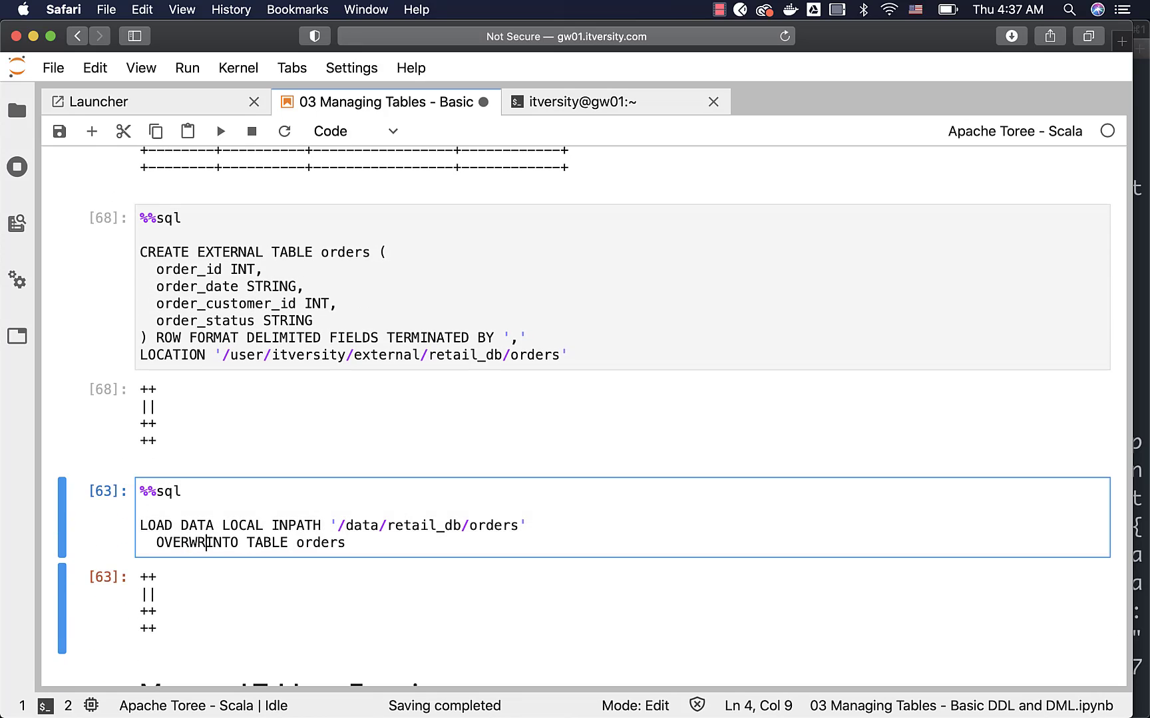
{"action": "type", "text": "ITE"}
{"action": "key", "text": "shift+Return"}
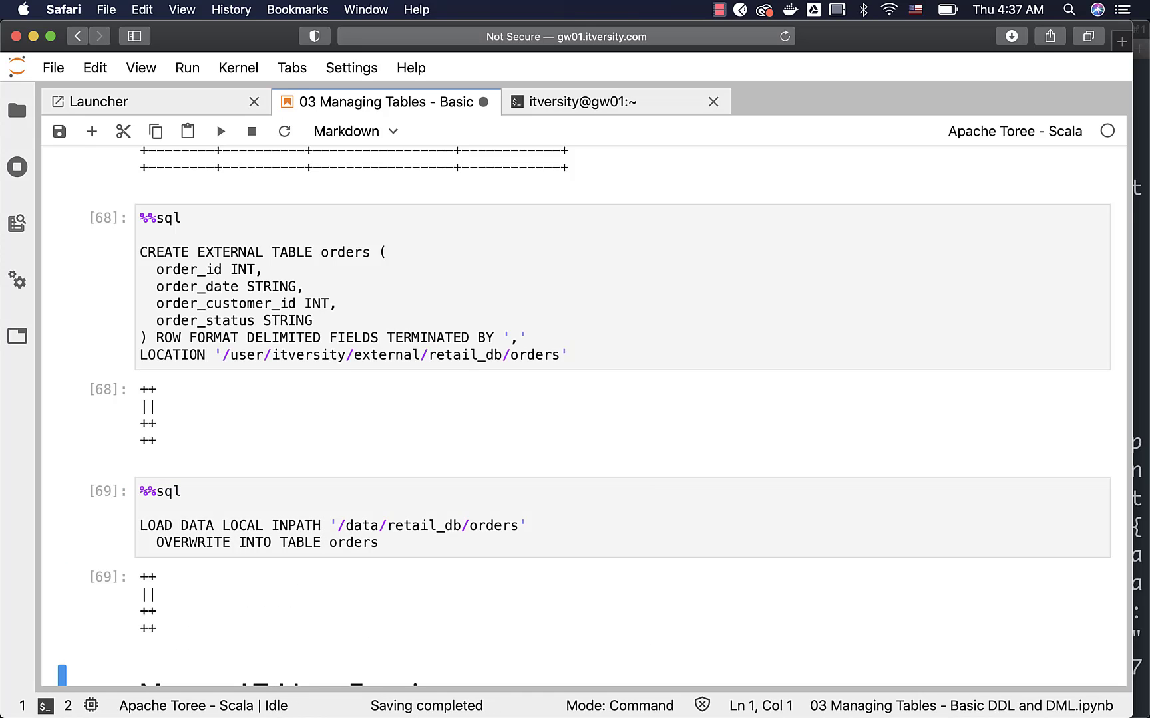
{"action": "scroll", "coordinate": [584, 417], "scroll_direction": "up", "scroll_amount": 1}
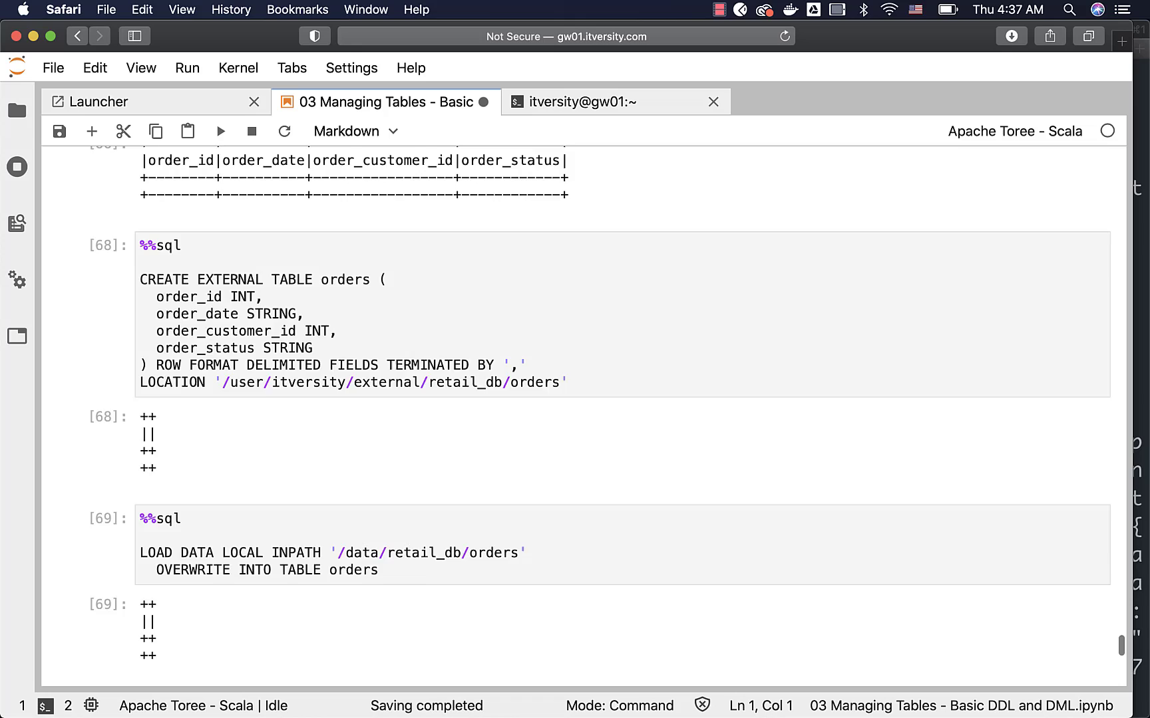
{"action": "scroll", "coordinate": [583, 416], "scroll_direction": "up", "scroll_amount": 5}
{"action": "scroll", "coordinate": [584, 417], "scroll_direction": "up", "scroll_amount": 3}
{"action": "scroll", "coordinate": [156, 547], "scroll_direction": "up", "scroll_amount": 2}
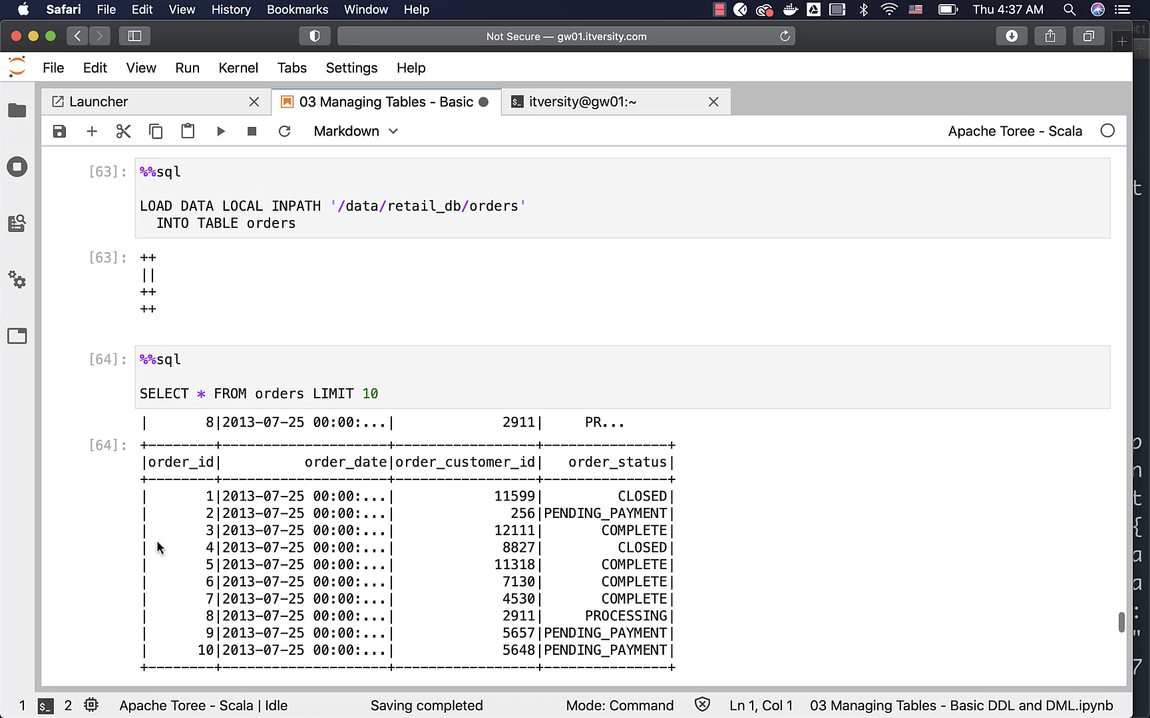
Preview ten external orders rows, then run TRUNCATE TABLE orders and get the not-allowed error
{"action": "left_click", "coordinate": [419, 378]}
{"action": "key", "text": "shift+Return"}
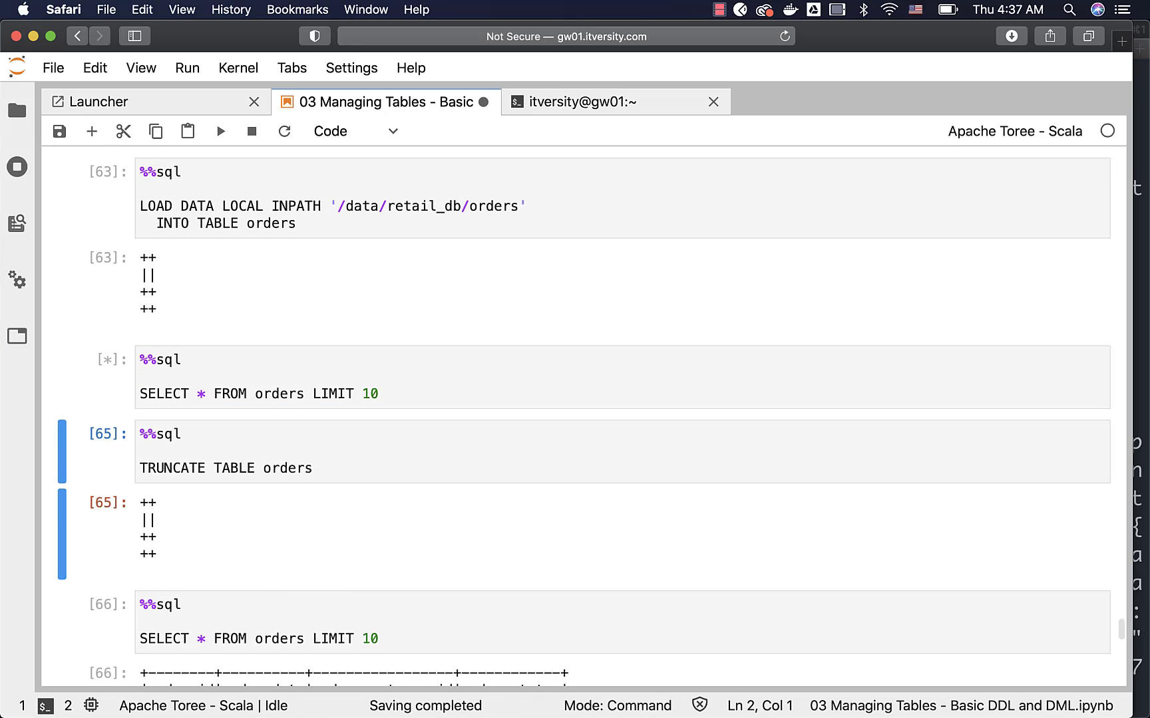
{"action": "scroll", "coordinate": [417, 395], "scroll_direction": "down", "scroll_amount": 3}
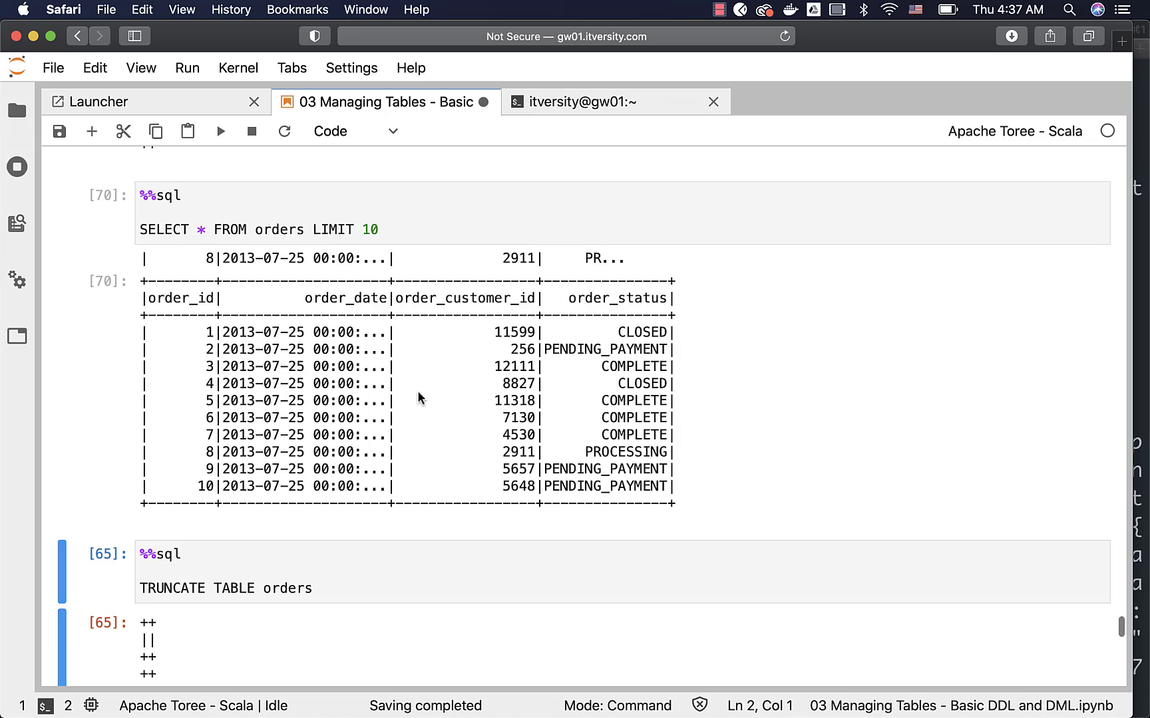
{"action": "left_click", "coordinate": [351, 580]}
{"action": "key", "text": "shift+Return"}
{"action": "scroll", "coordinate": [356, 558], "scroll_direction": "down", "scroll_amount": 1}
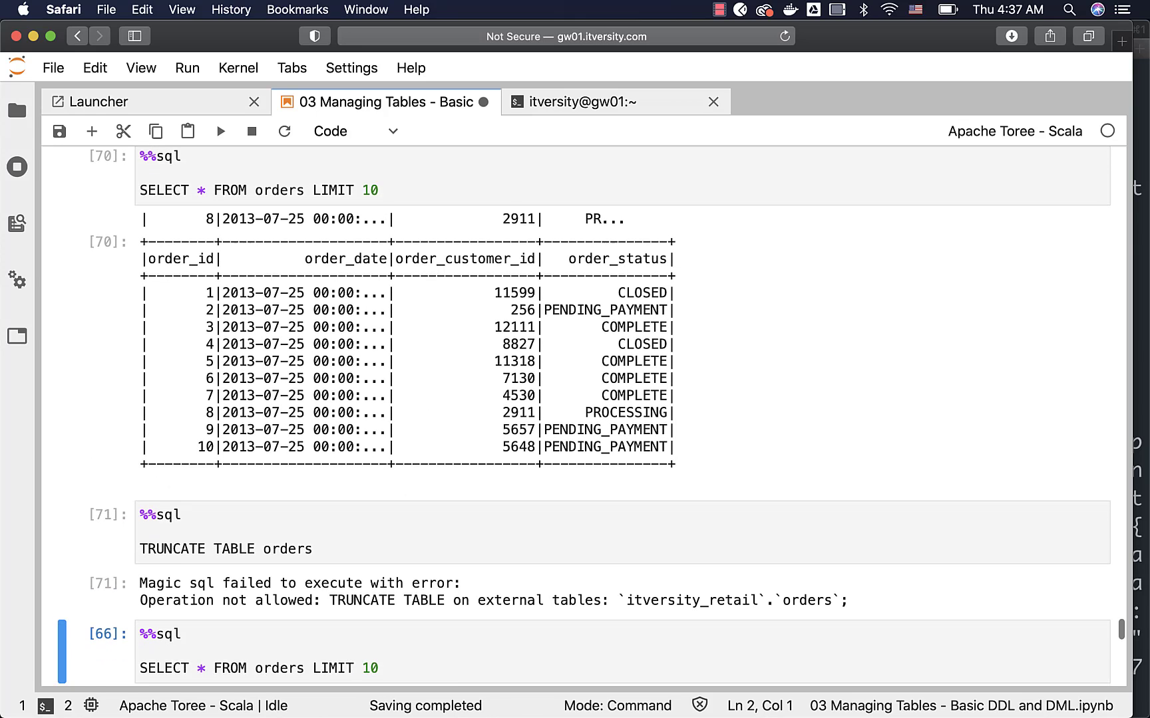
{"action": "scroll", "coordinate": [356, 557], "scroll_direction": "down", "scroll_amount": 2}
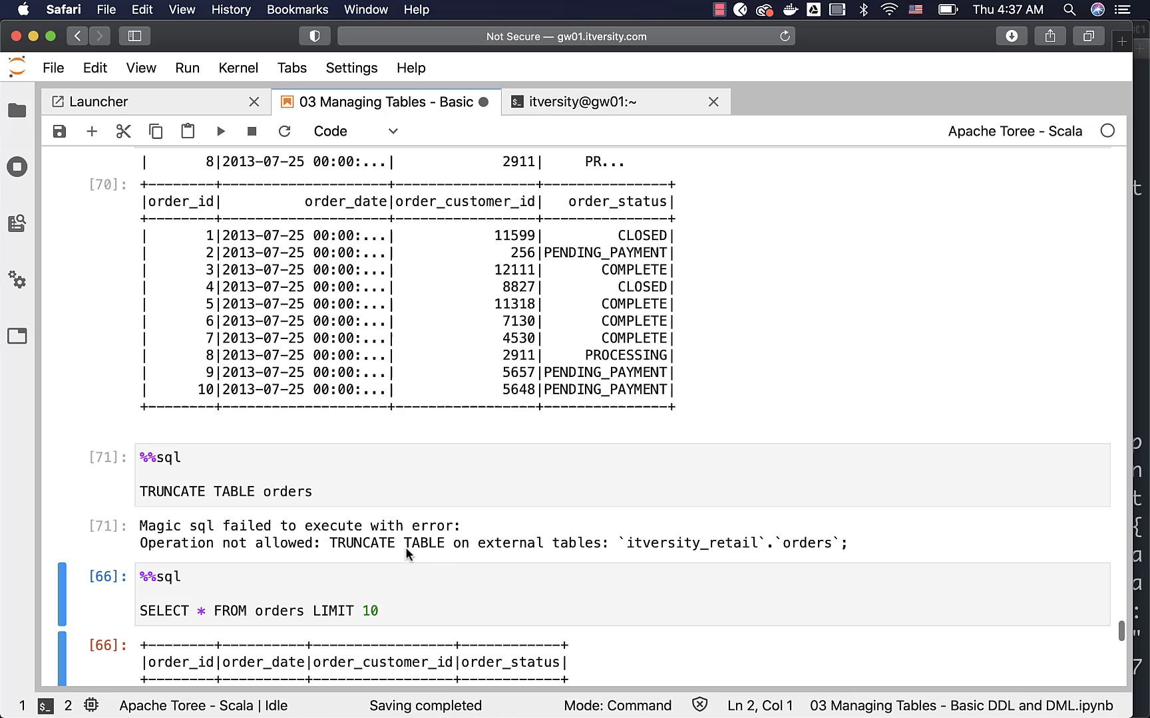